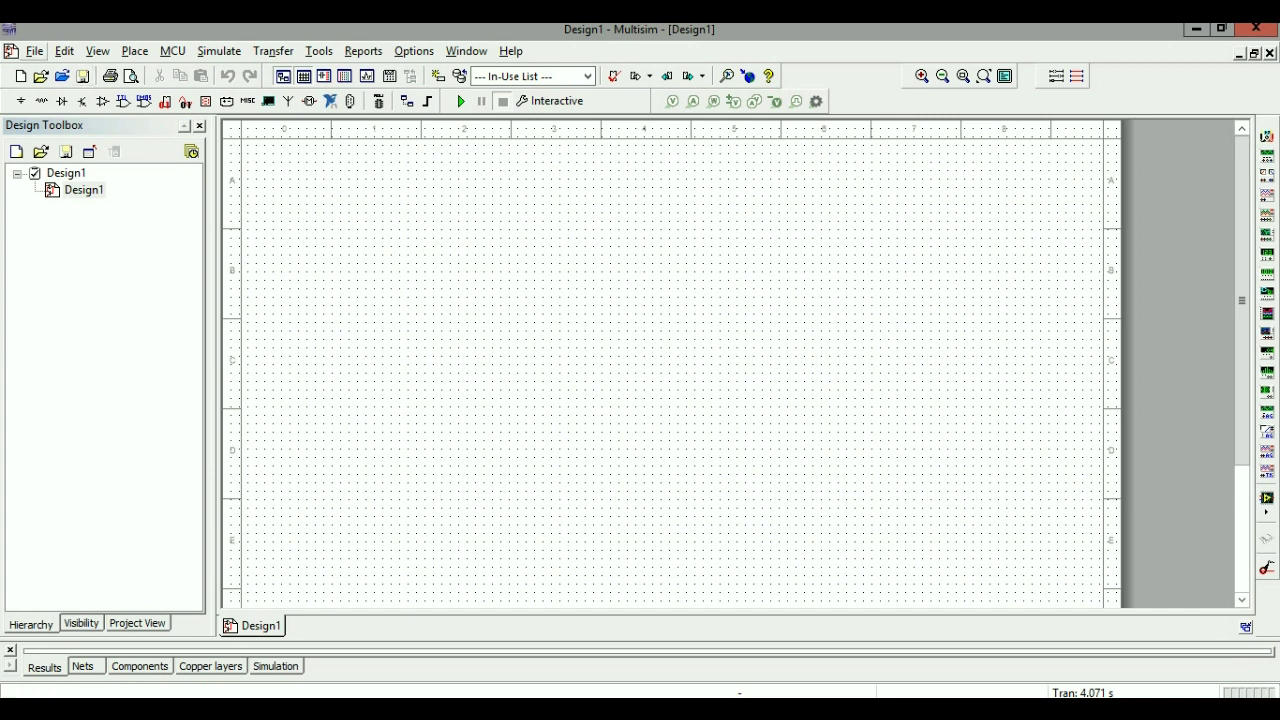
- Create a new blank design
key("alt+f")
key("Down")
key("Down")
key("Up")
key("Return")
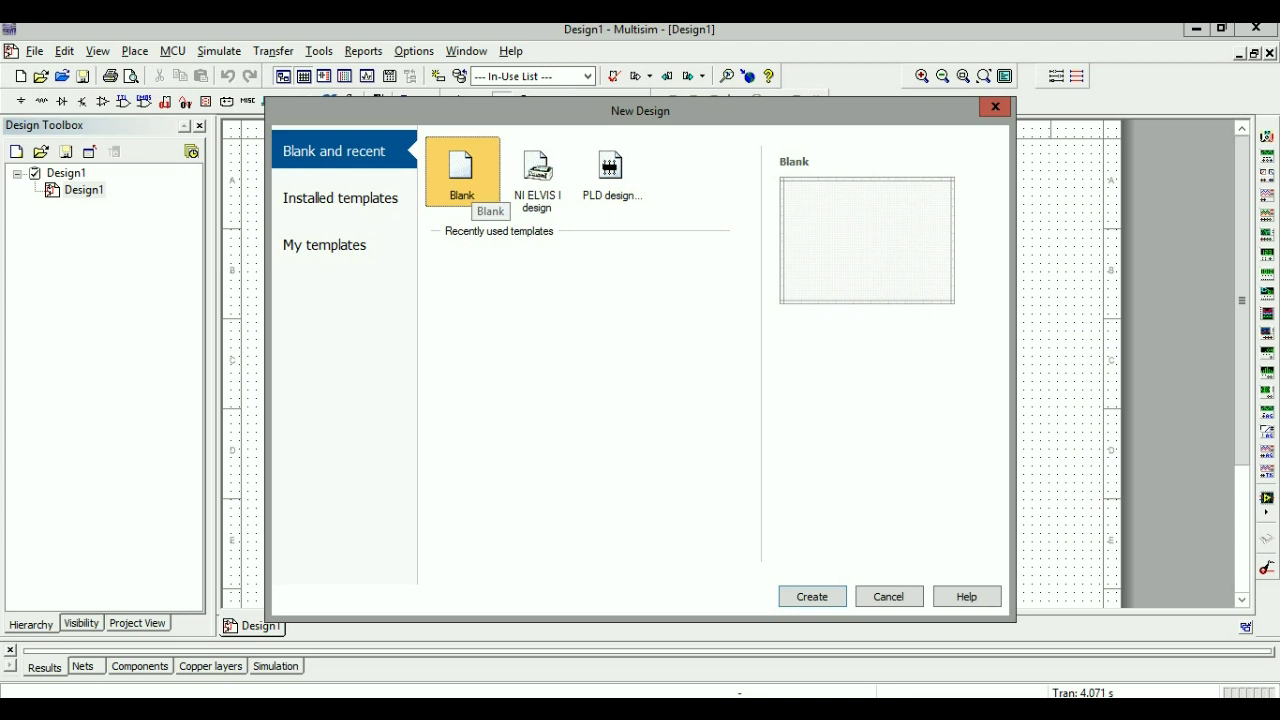
key("Return")
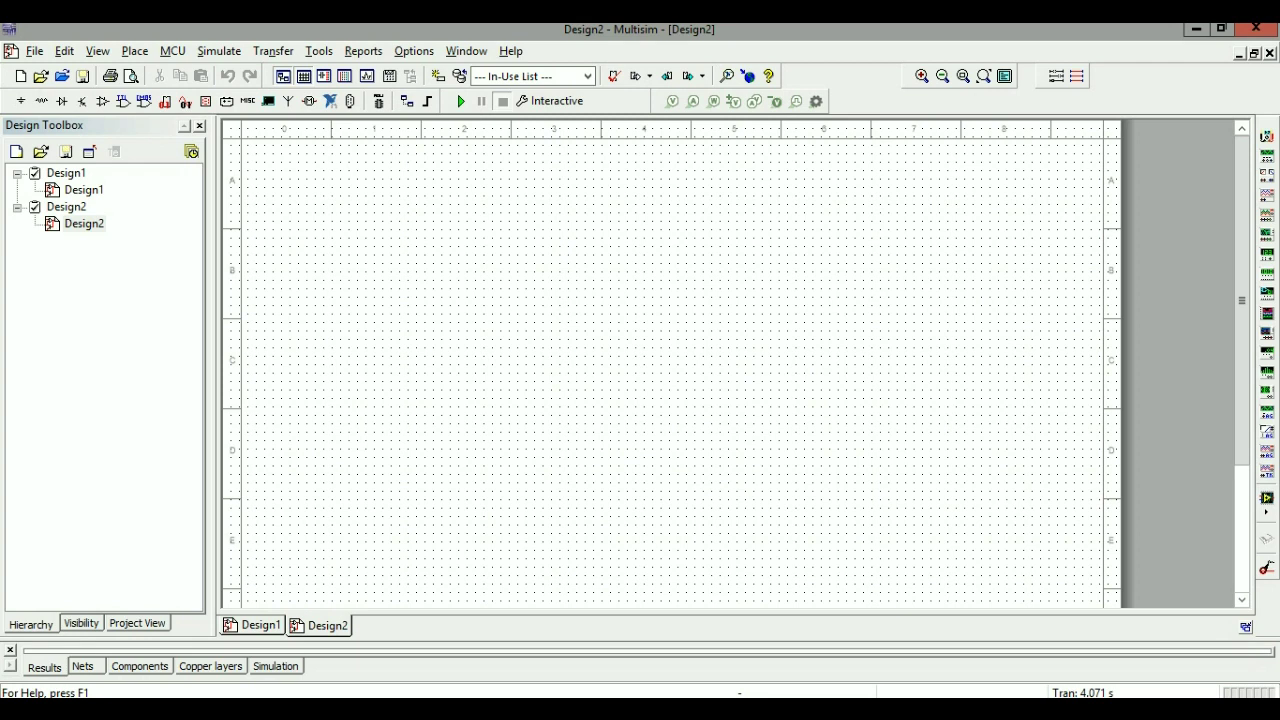
- Switch between the two open designs and close Design2
left_click(251, 625)
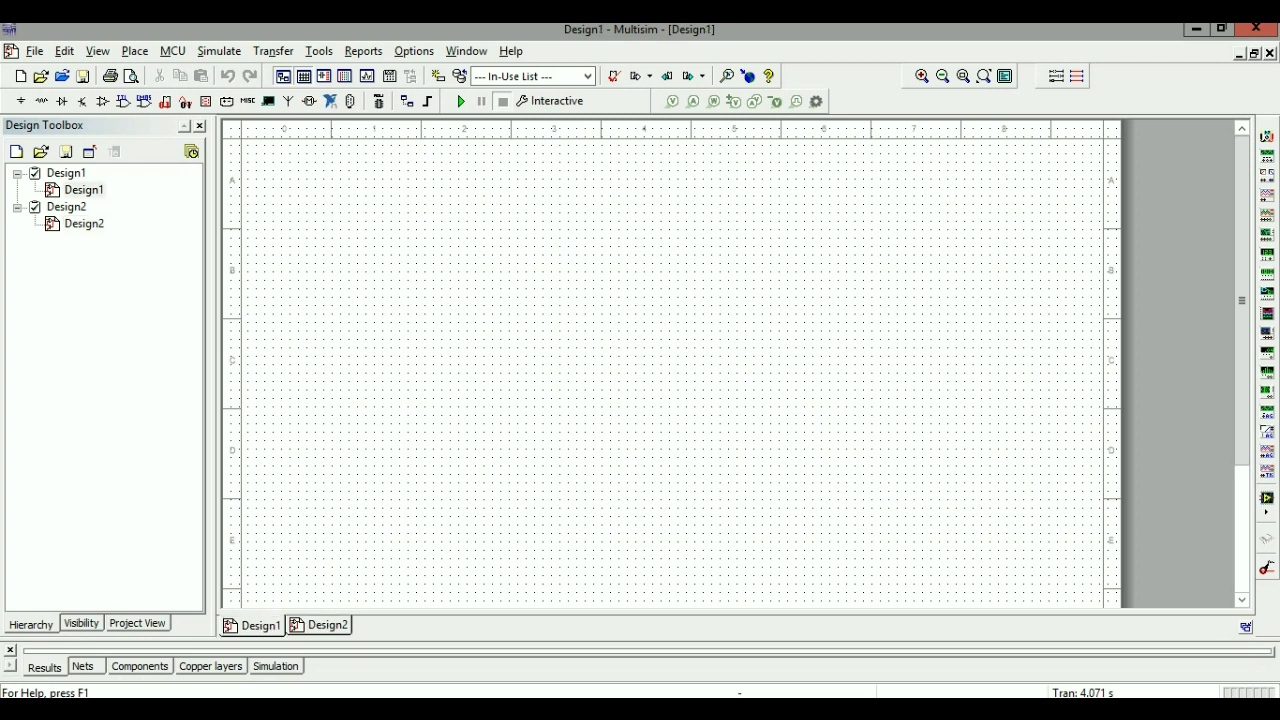
key("ctrl+Tab")
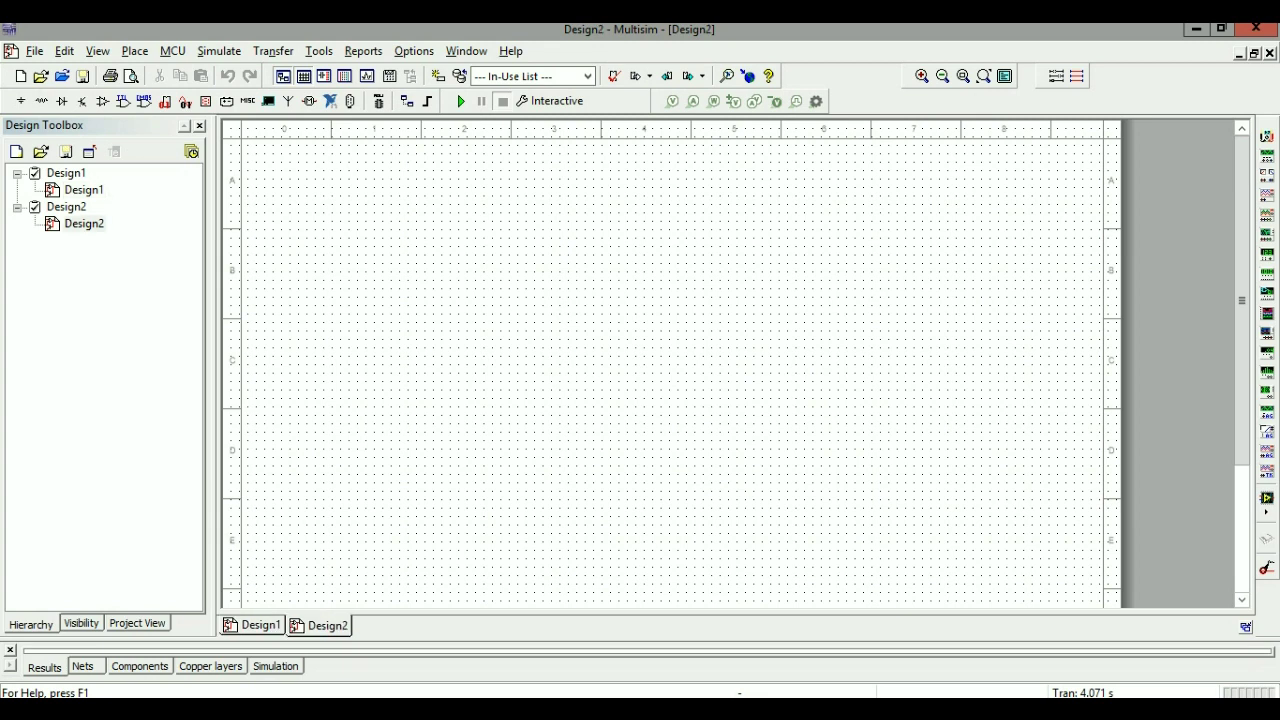
key("ctrl+F4")
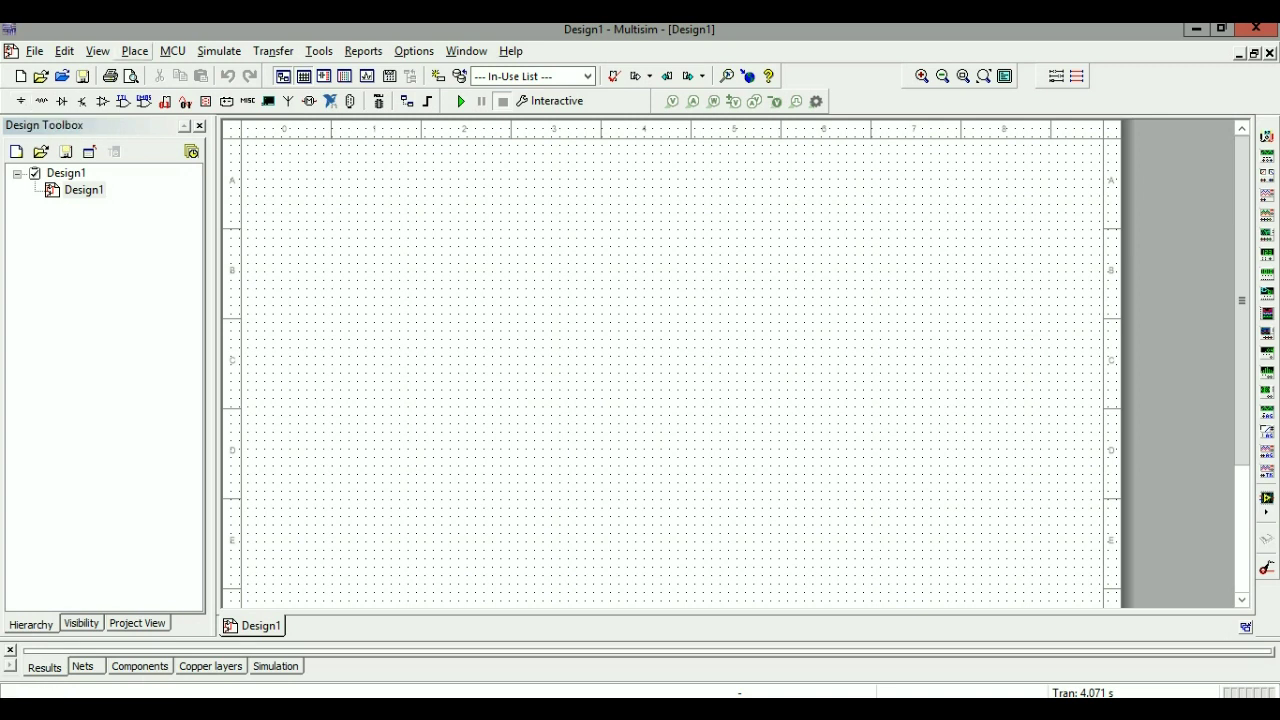
left_click(135, 51)
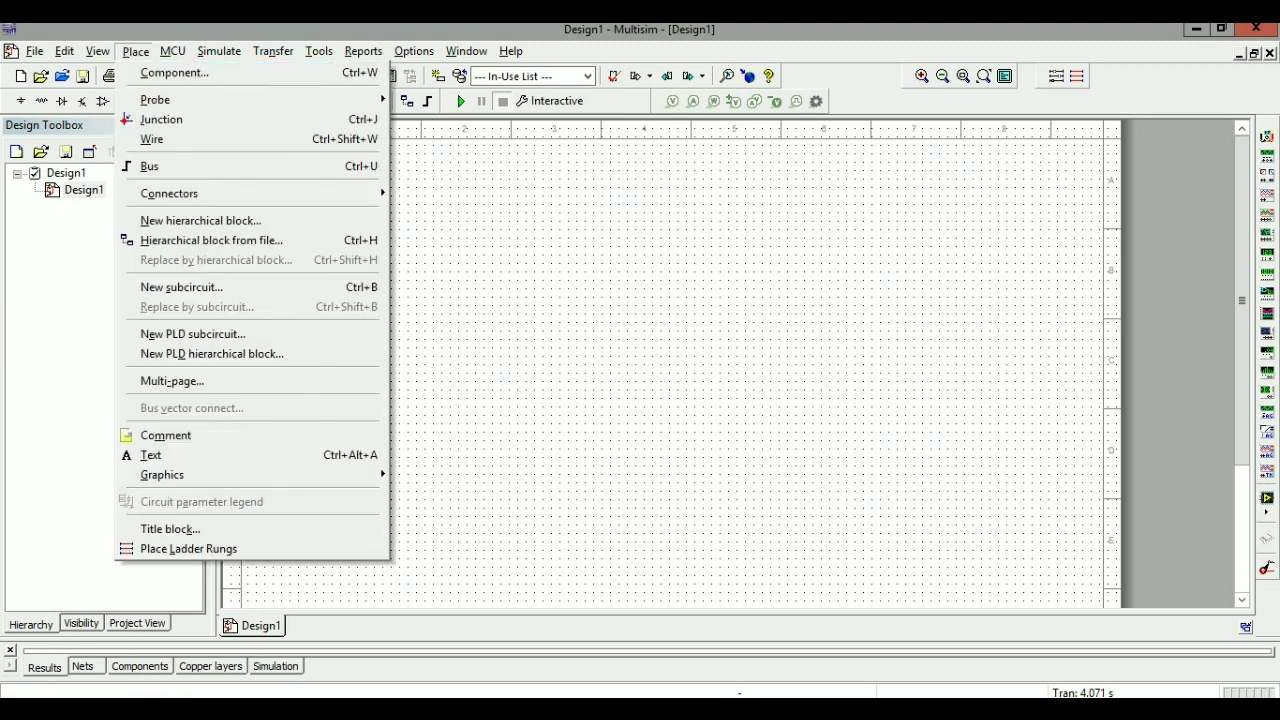
left_click(173, 72)
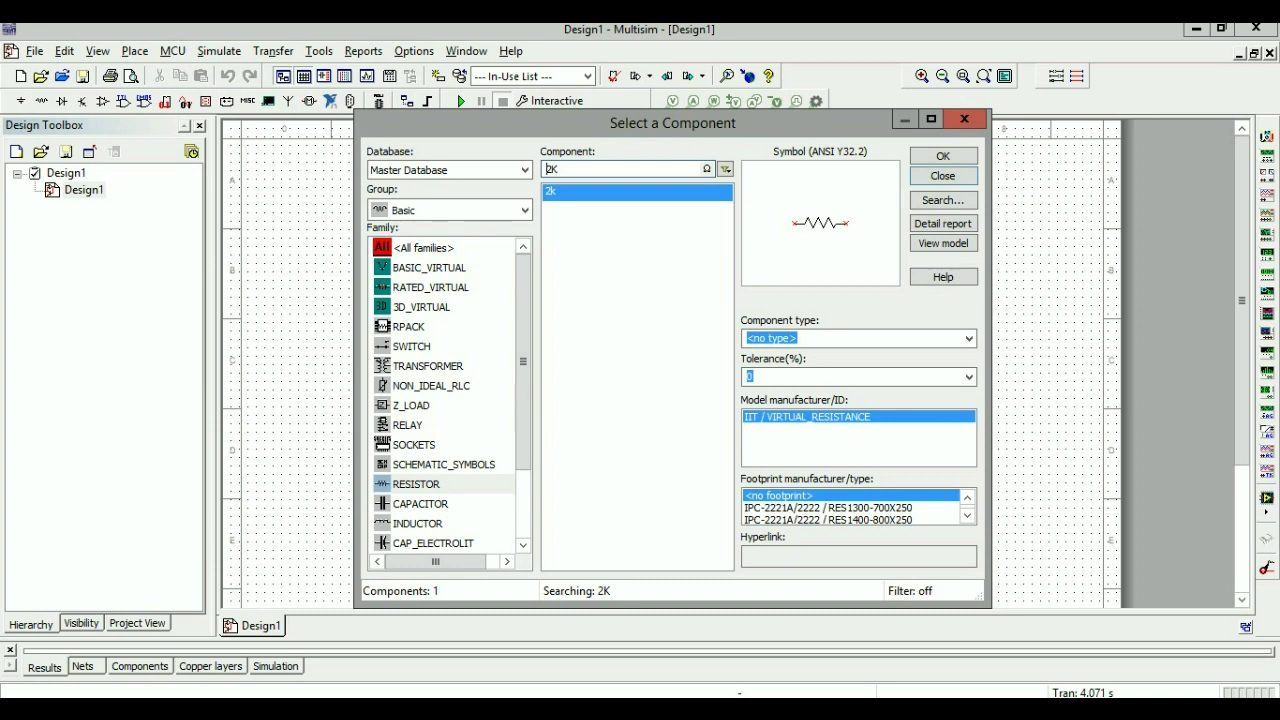
left_click(964, 119)
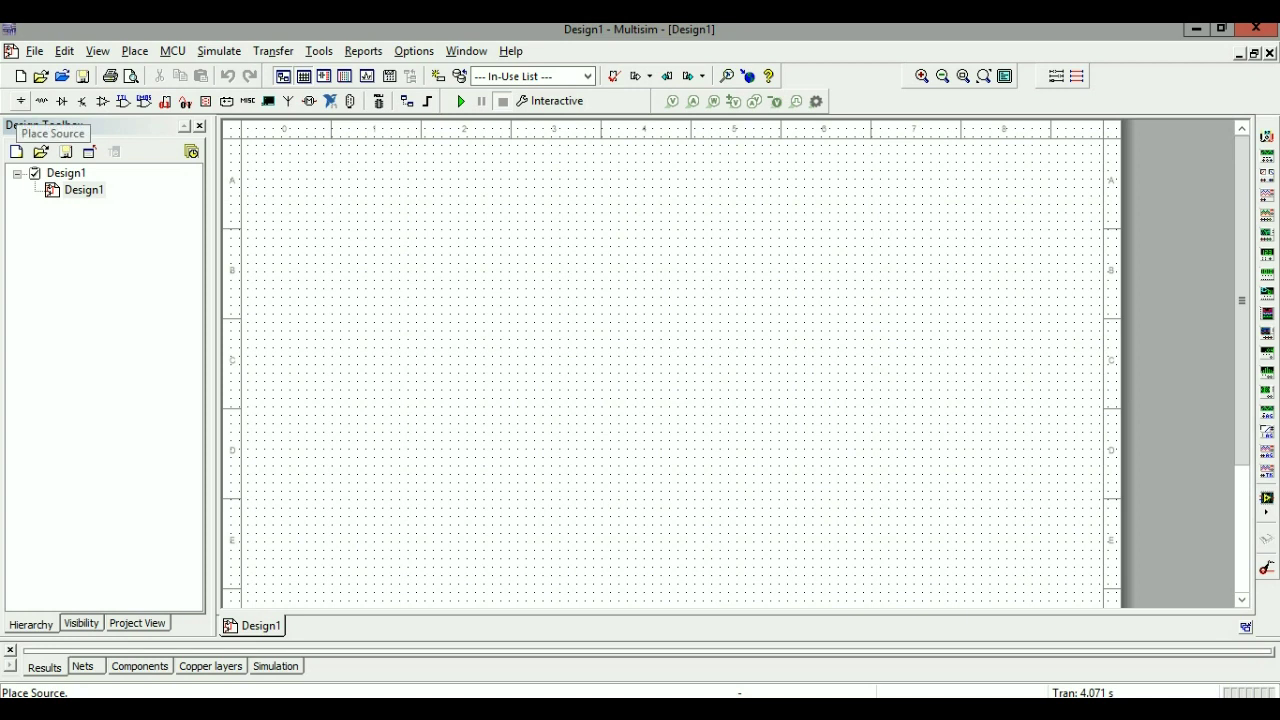
- Place a DC_POWER source from the POWER_SOURCES family of the Sources group in the upper-left area of the schematic
left_click(20, 101)
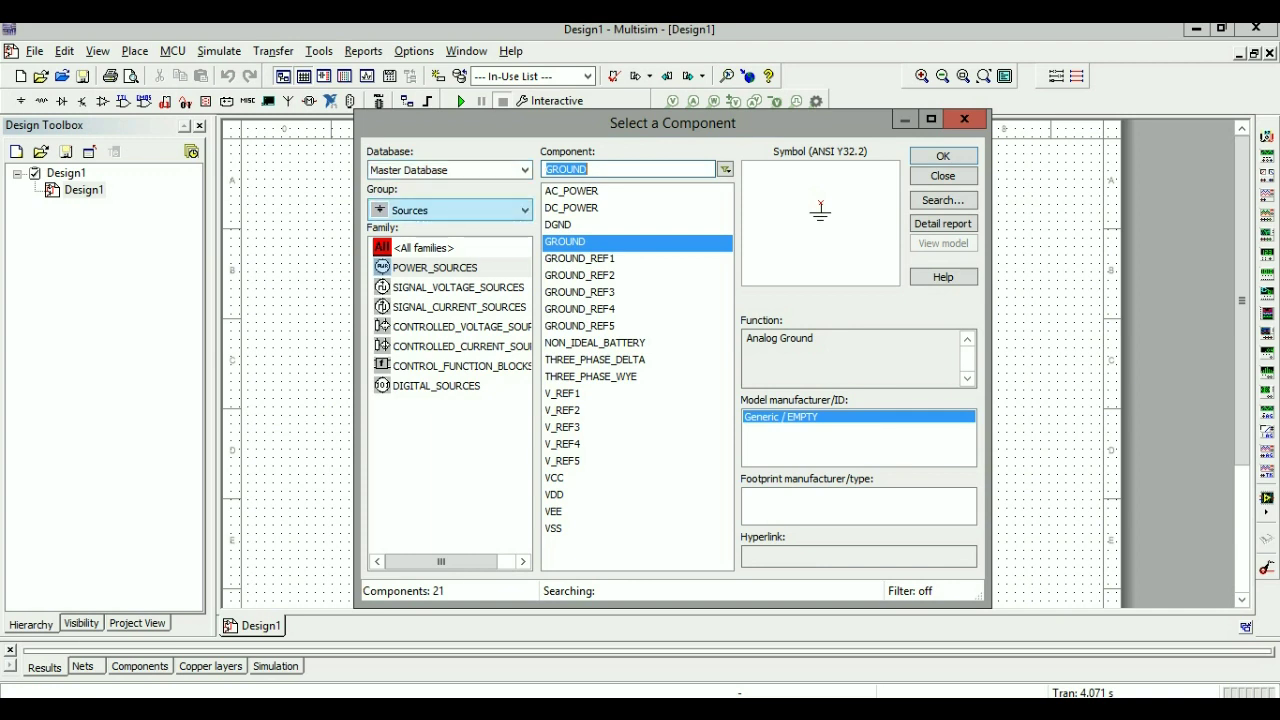
left_click(450, 210)
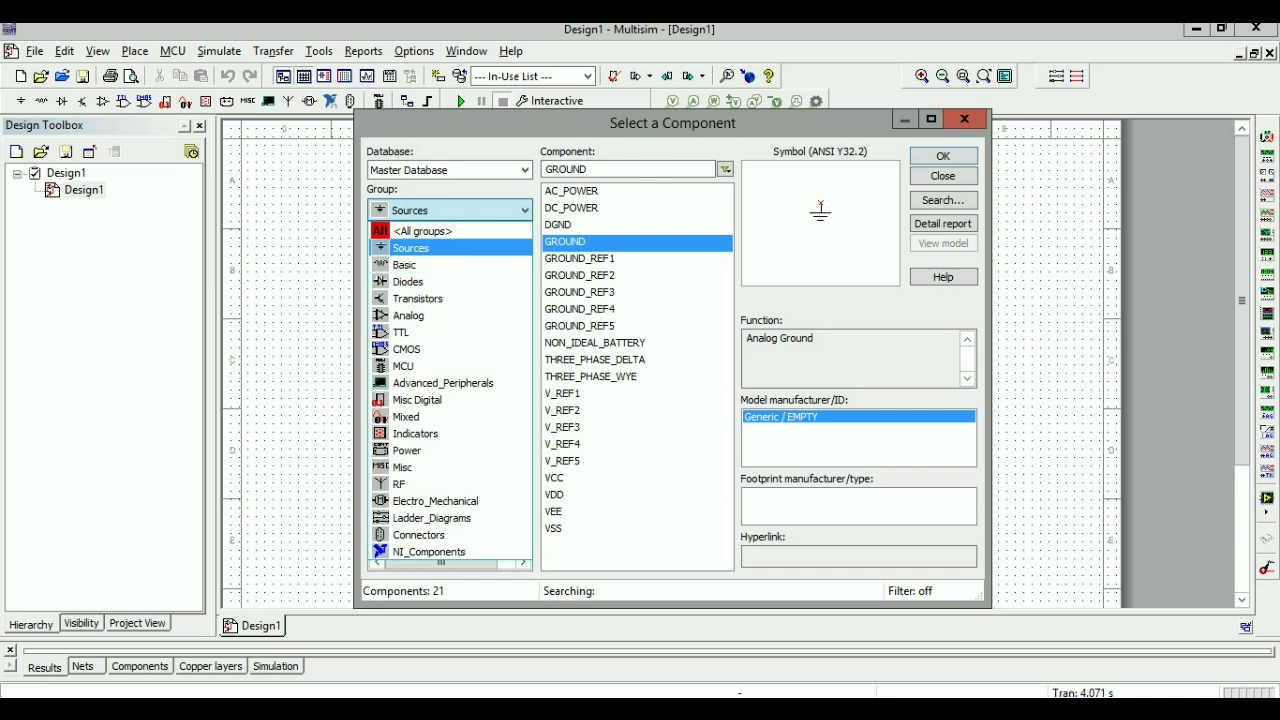
left_click(410, 248)
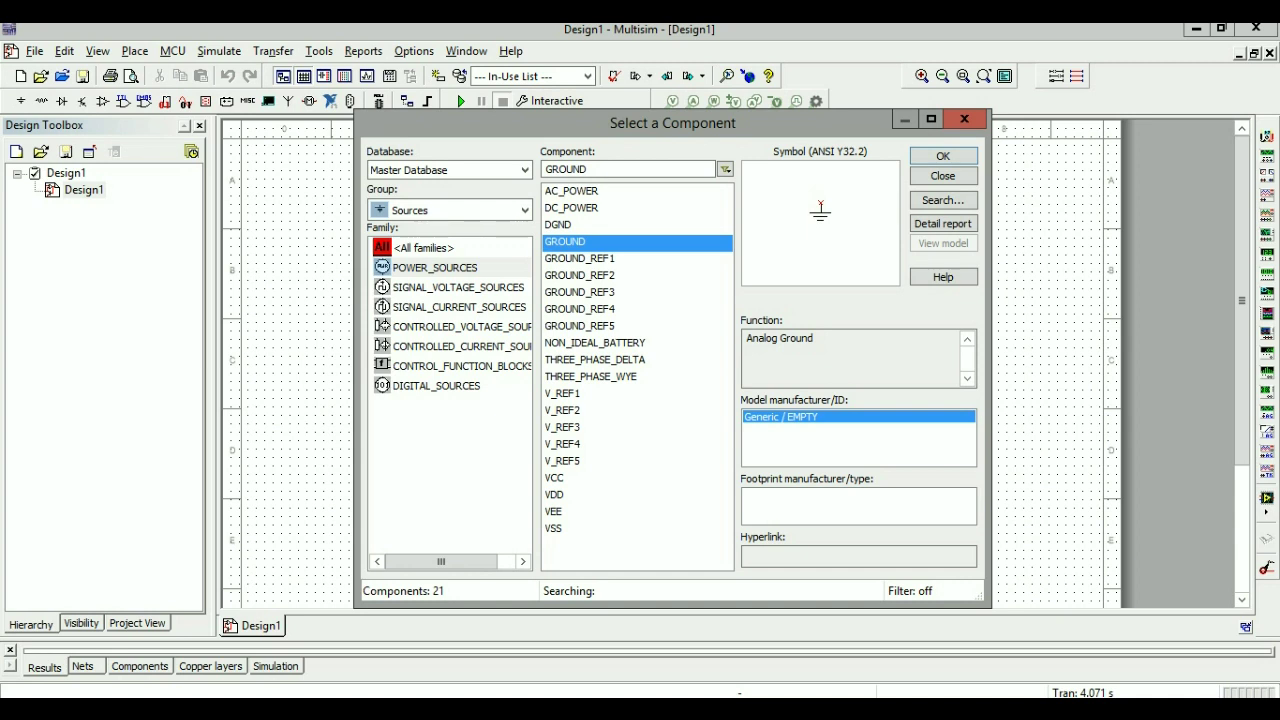
left_click(434, 267)
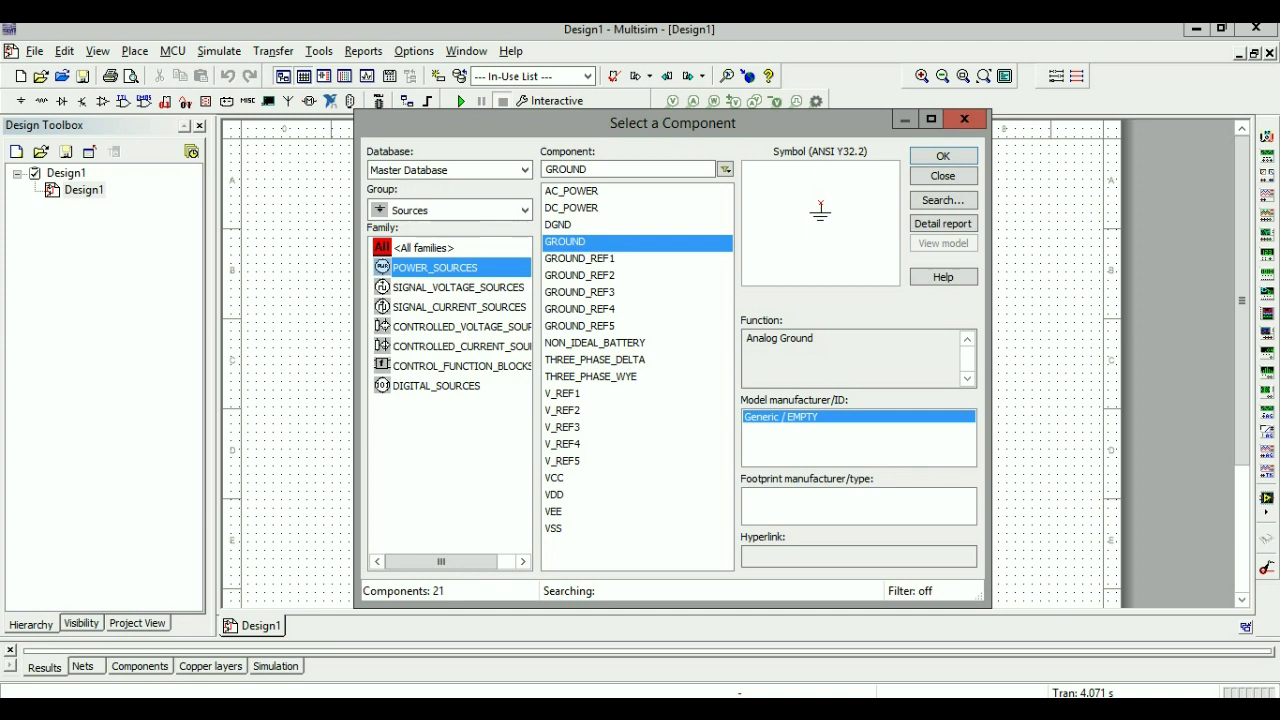
left_click(571, 207)
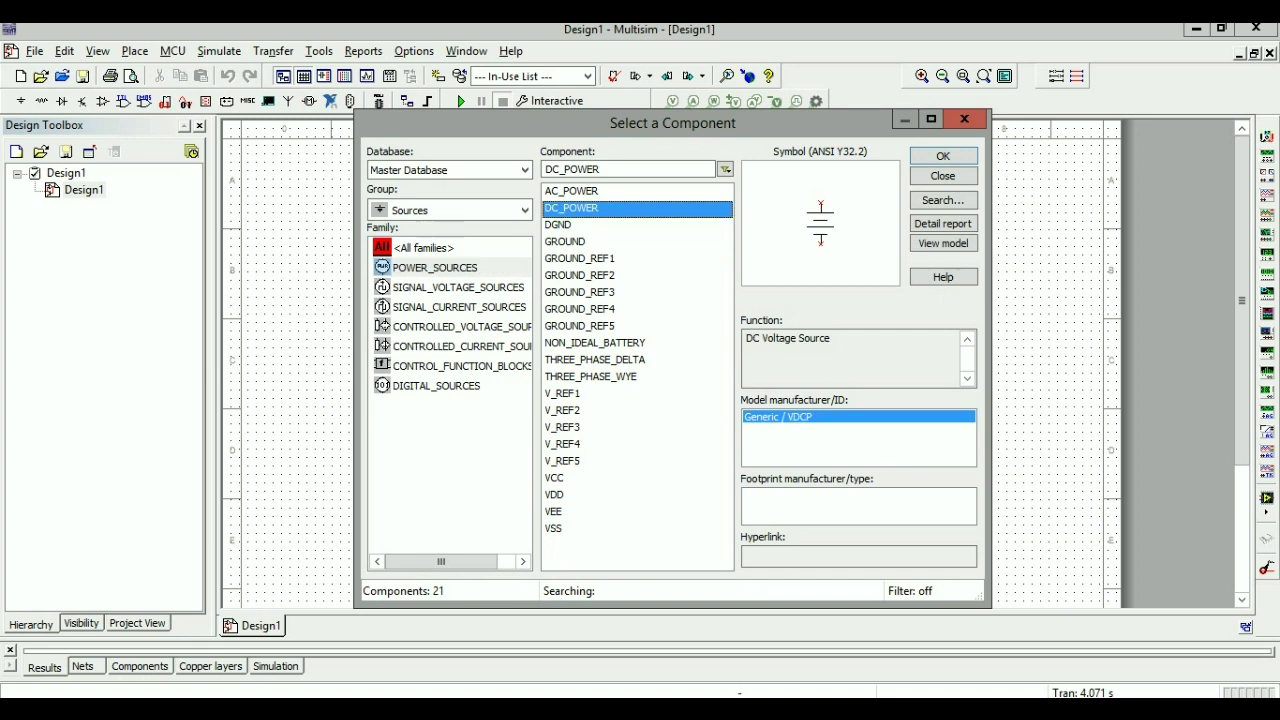
left_click(942, 156)
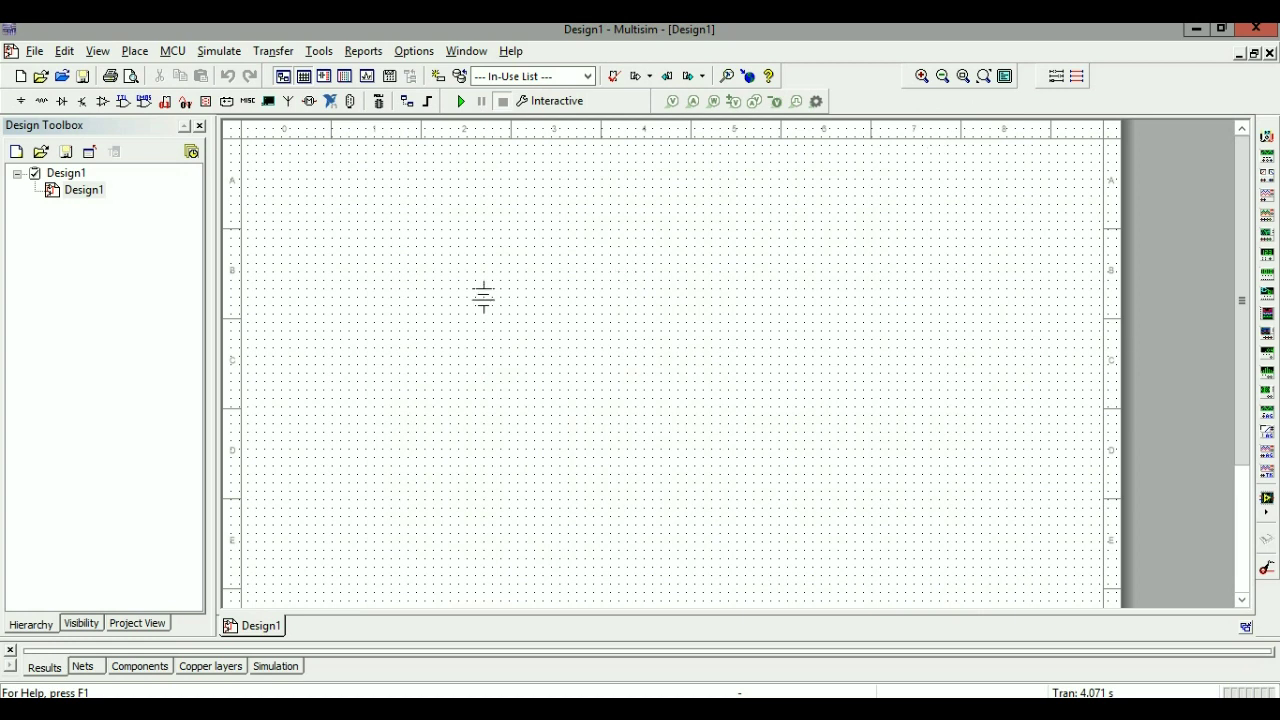
left_click(483, 297)
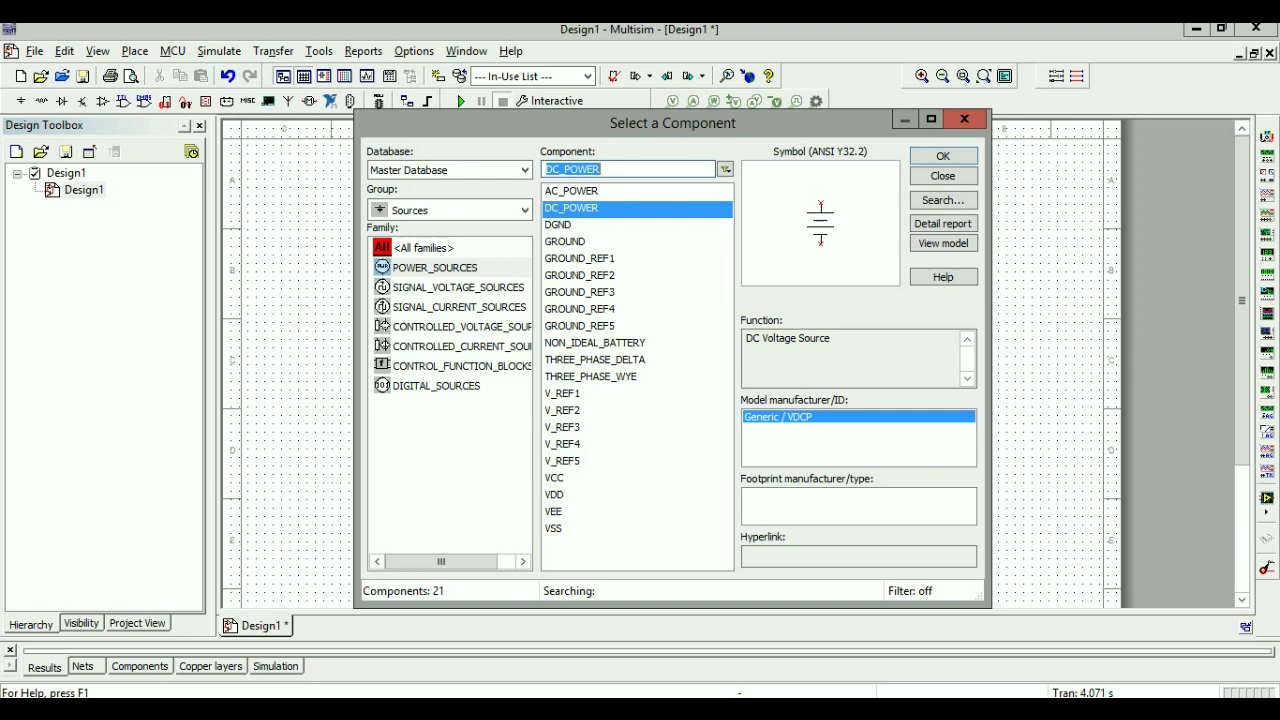
- Place a GROUND component below and to the right of the DC source
left_click(565, 241)
left_click(941, 158)
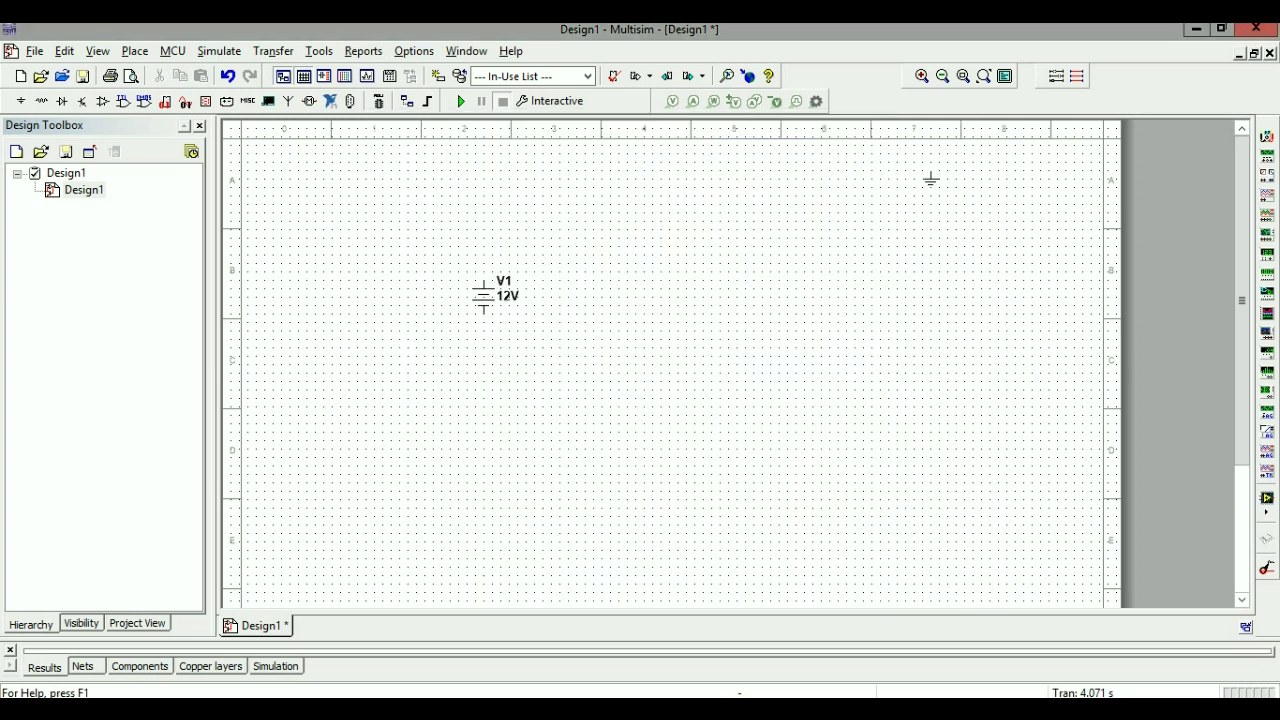
left_click(608, 389)
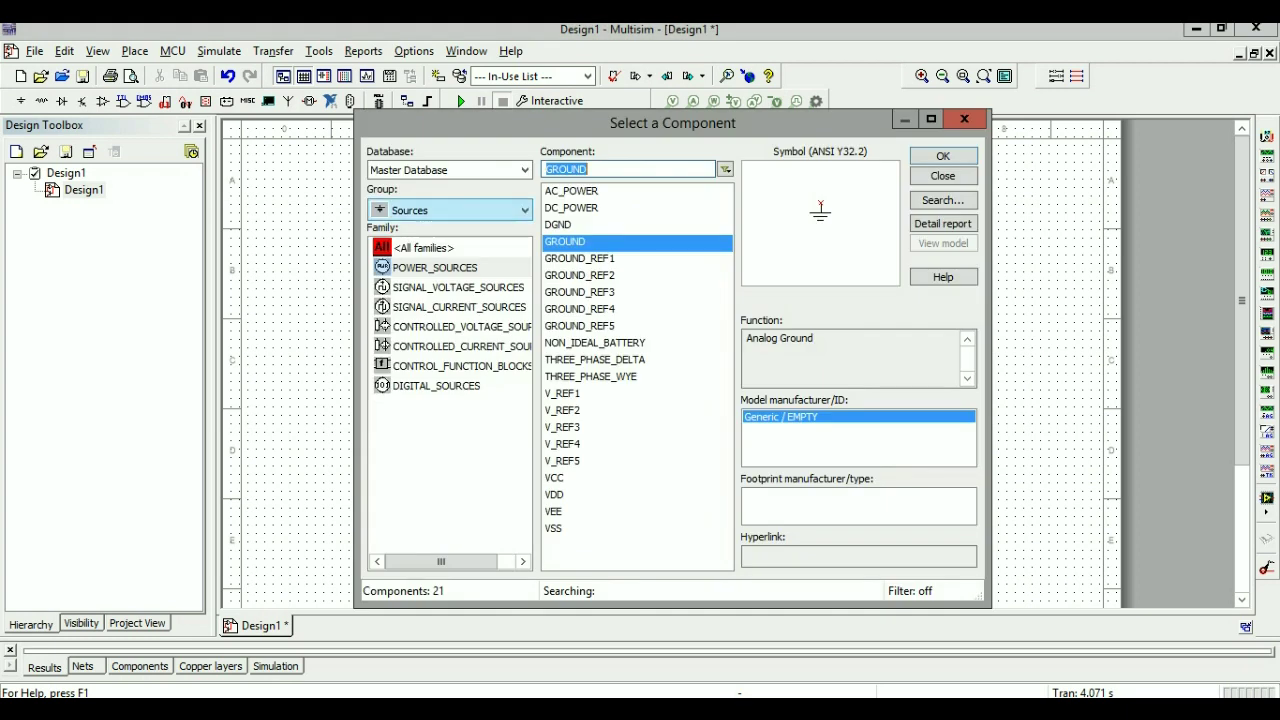
- Choose the Basic group's RESISTOR family and pick the 2K resistor
left_click(450, 210)
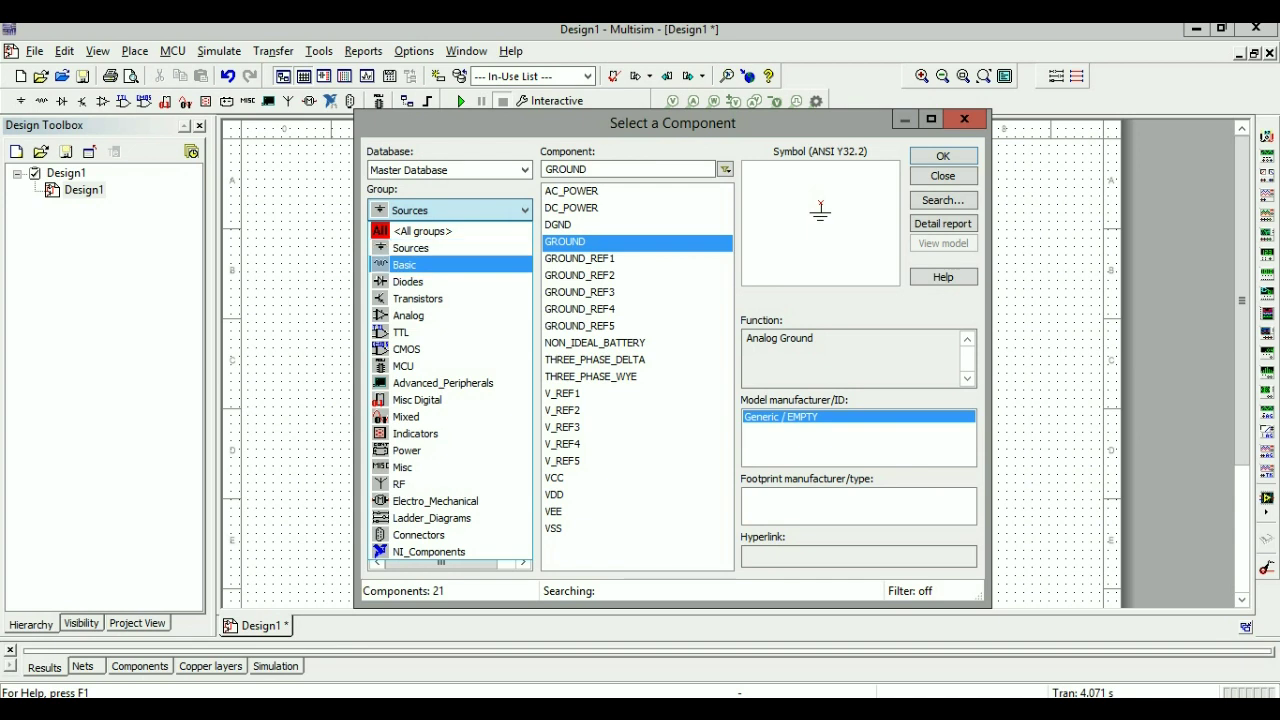
left_click(404, 264)
type("2K")
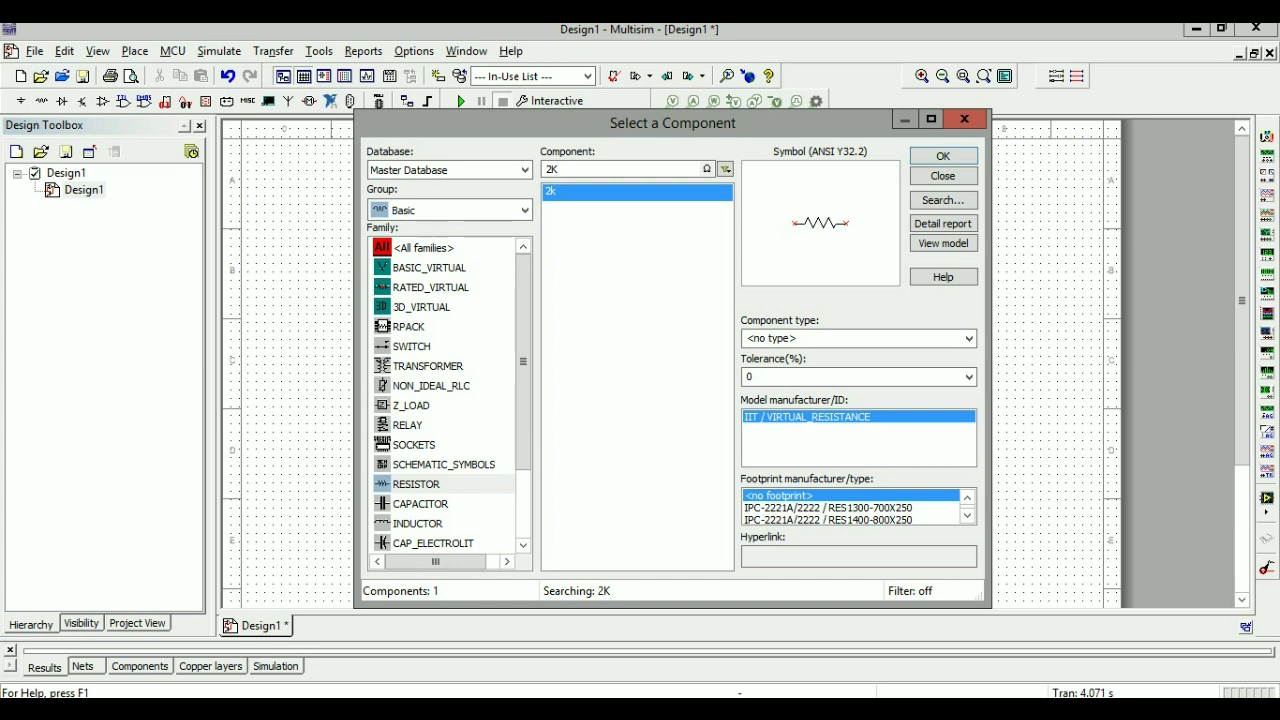
left_click(416, 484)
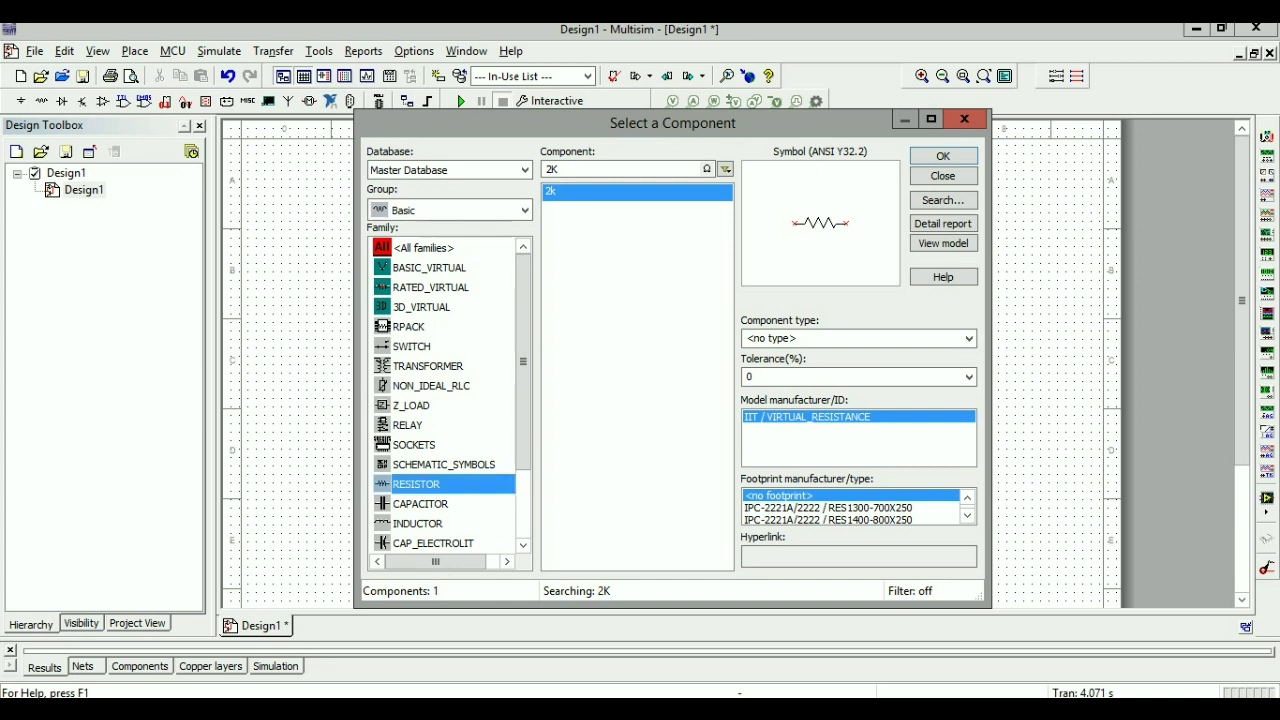
key("Return")
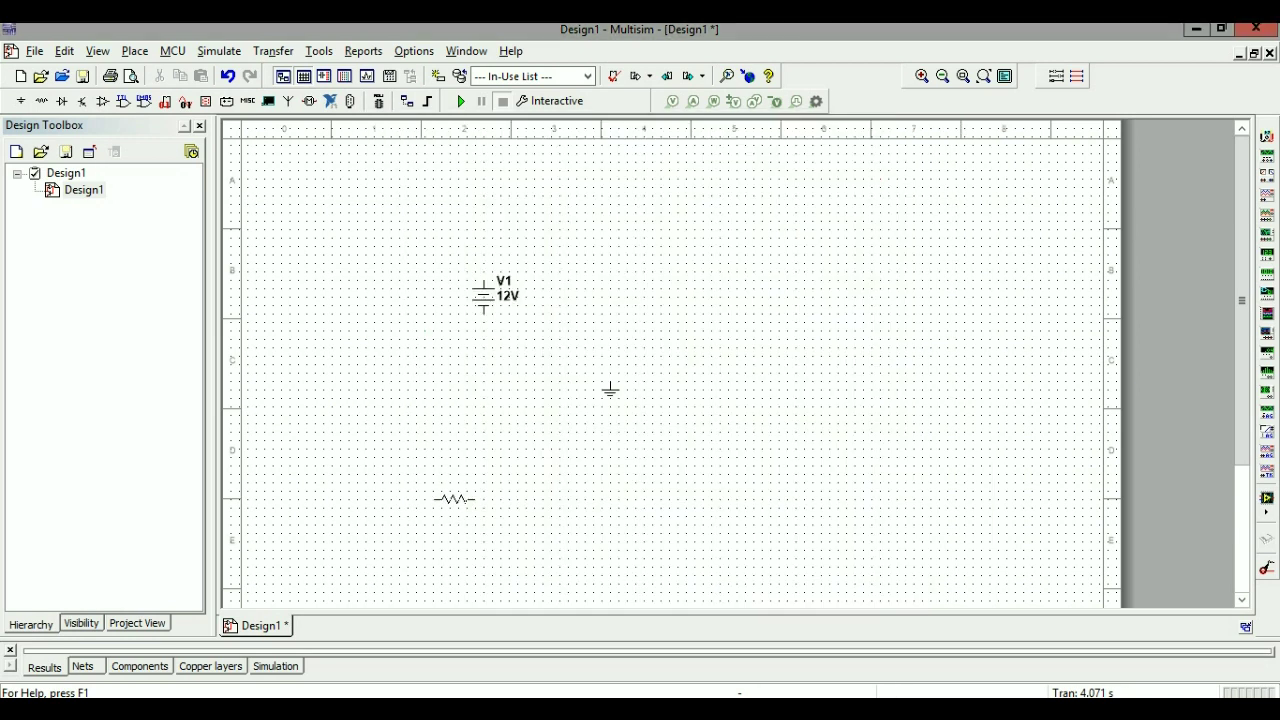
left_click(572, 322)
- Reopen the component browser, clear the resistor value filter and browse the available resistor values
key("alt+p")
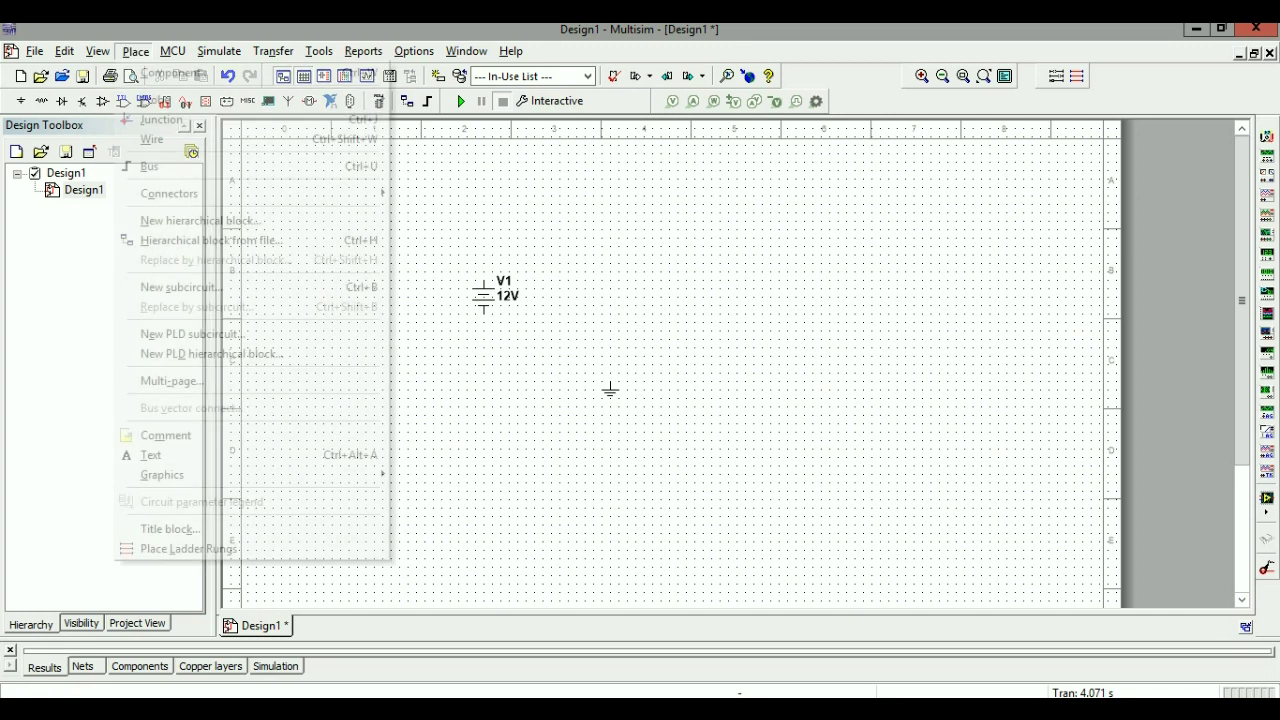
key("Return")
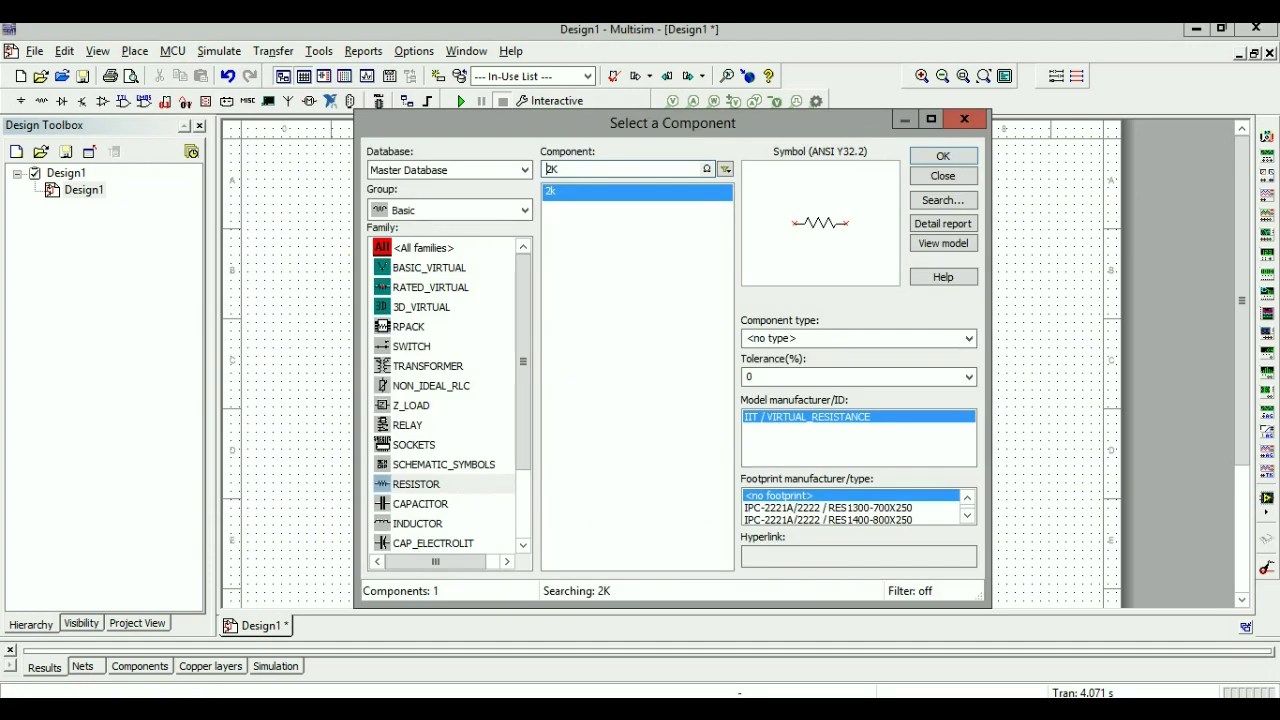
left_click(558, 169)
key("BackSpace")
key("BackSpace")
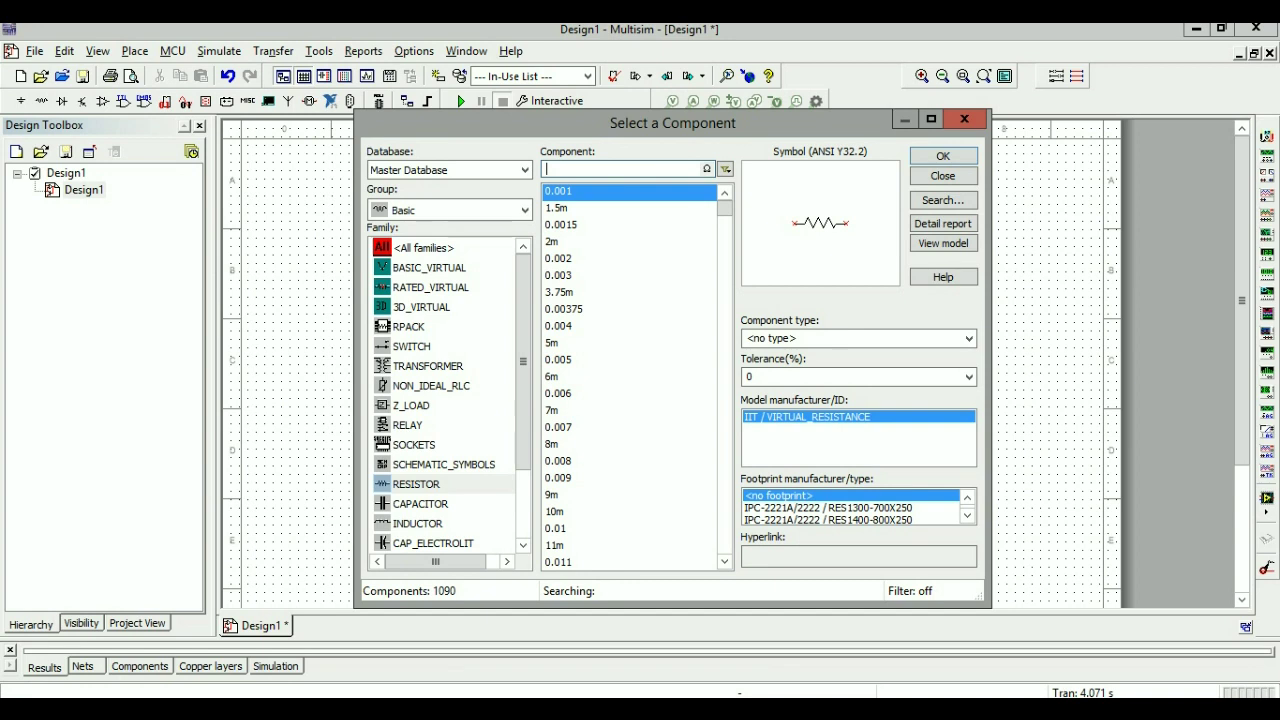
left_click(724, 562)
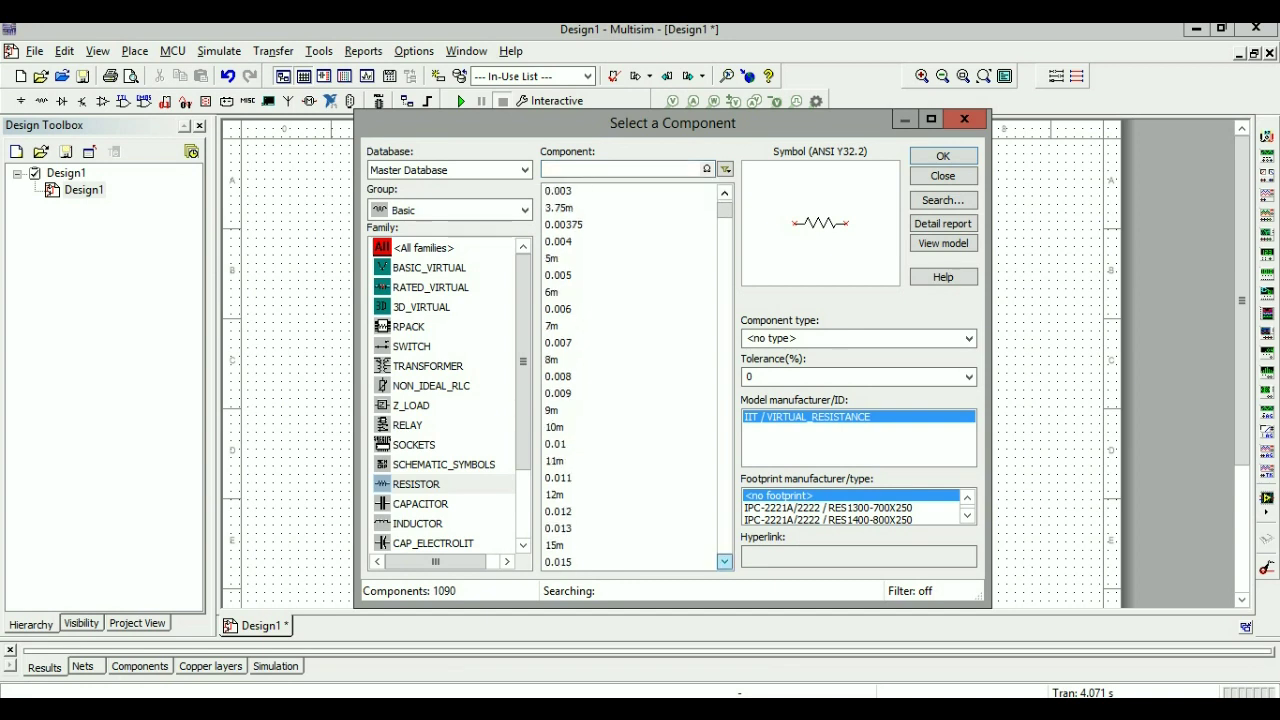
left_click(724, 562)
left_click(724, 562)
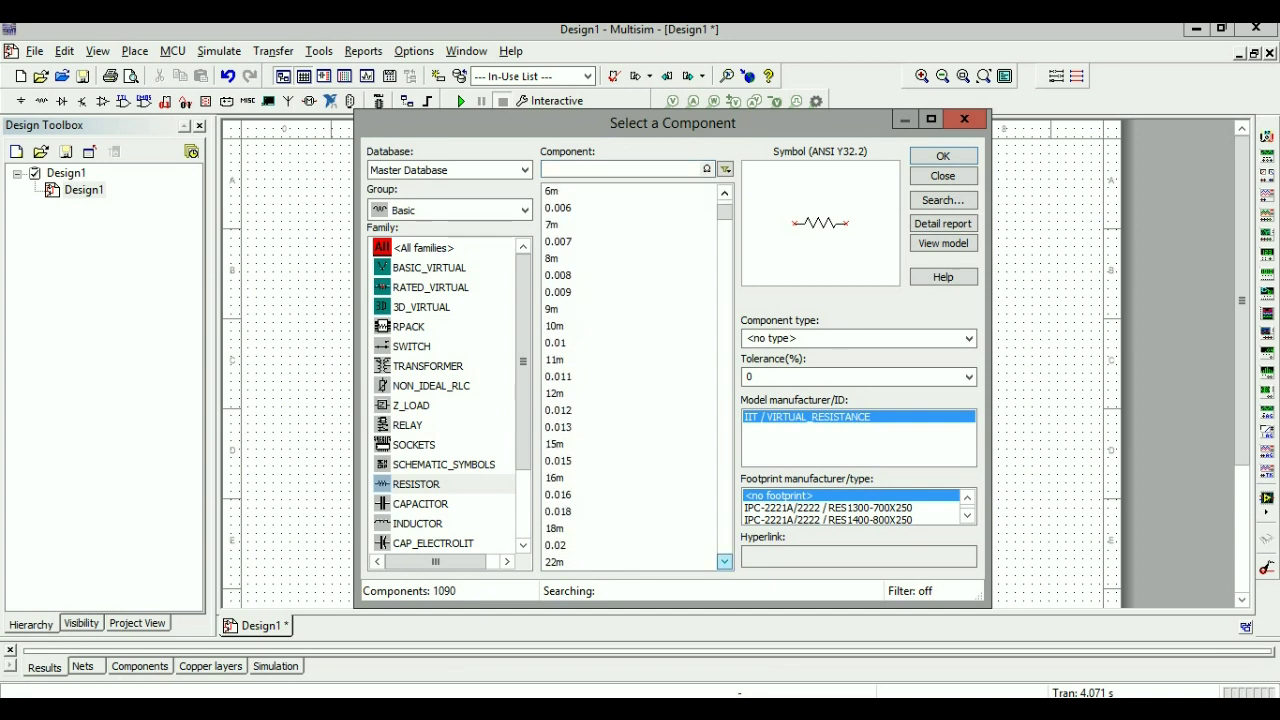
left_click(724, 562)
left_click(416, 484)
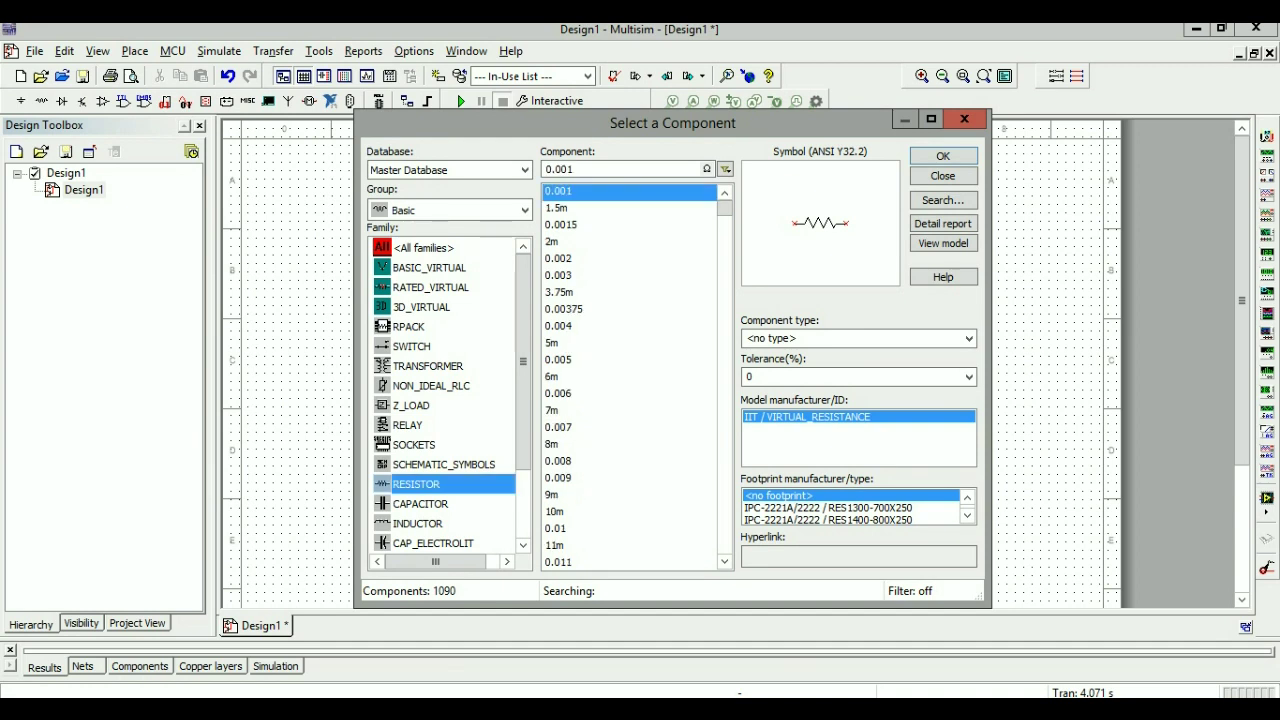
left_click(724, 562)
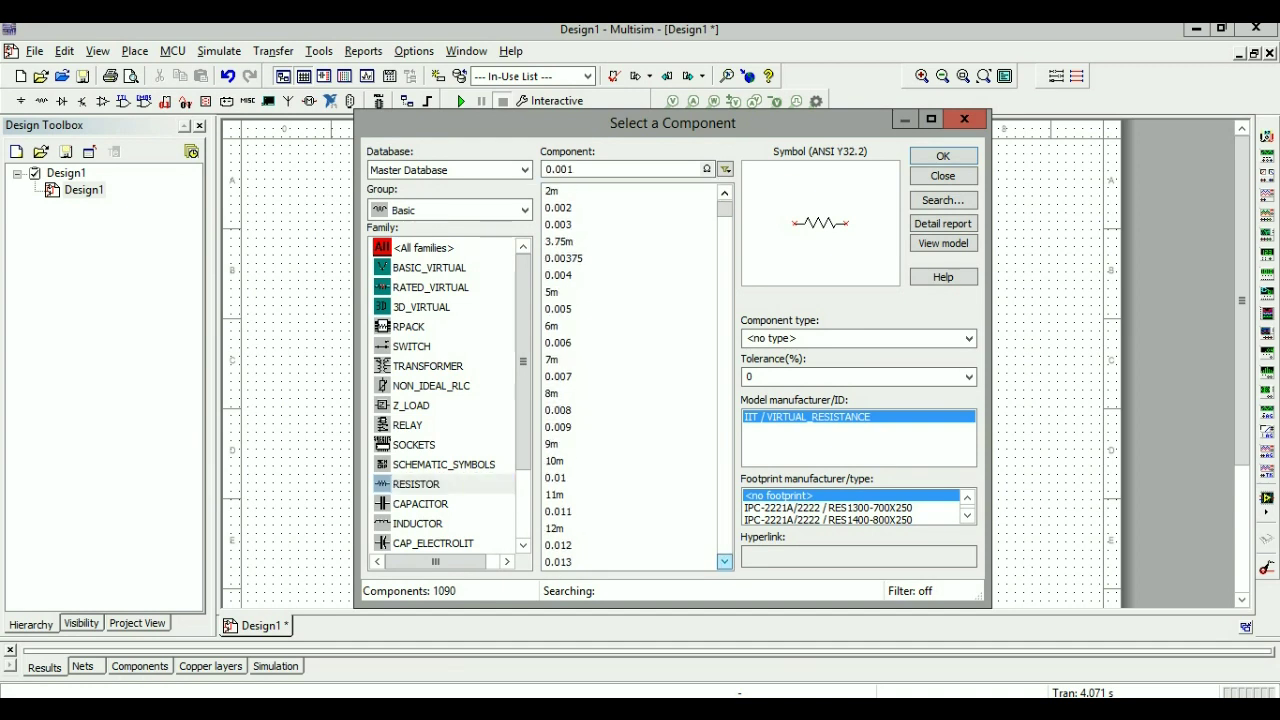
left_click_drag(724, 562, 724, 562)
- Filter the resistors by 2k and place one above and to the right of the DC source
double_click(560, 169)
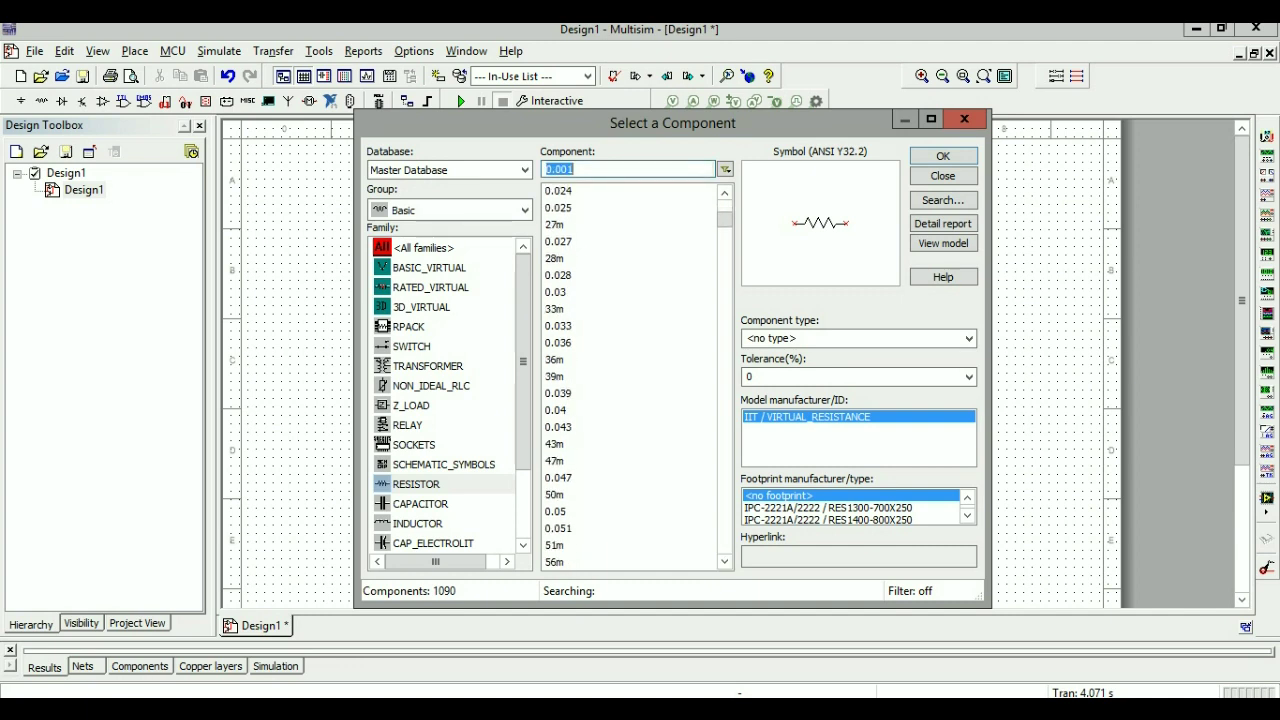
type("2k")
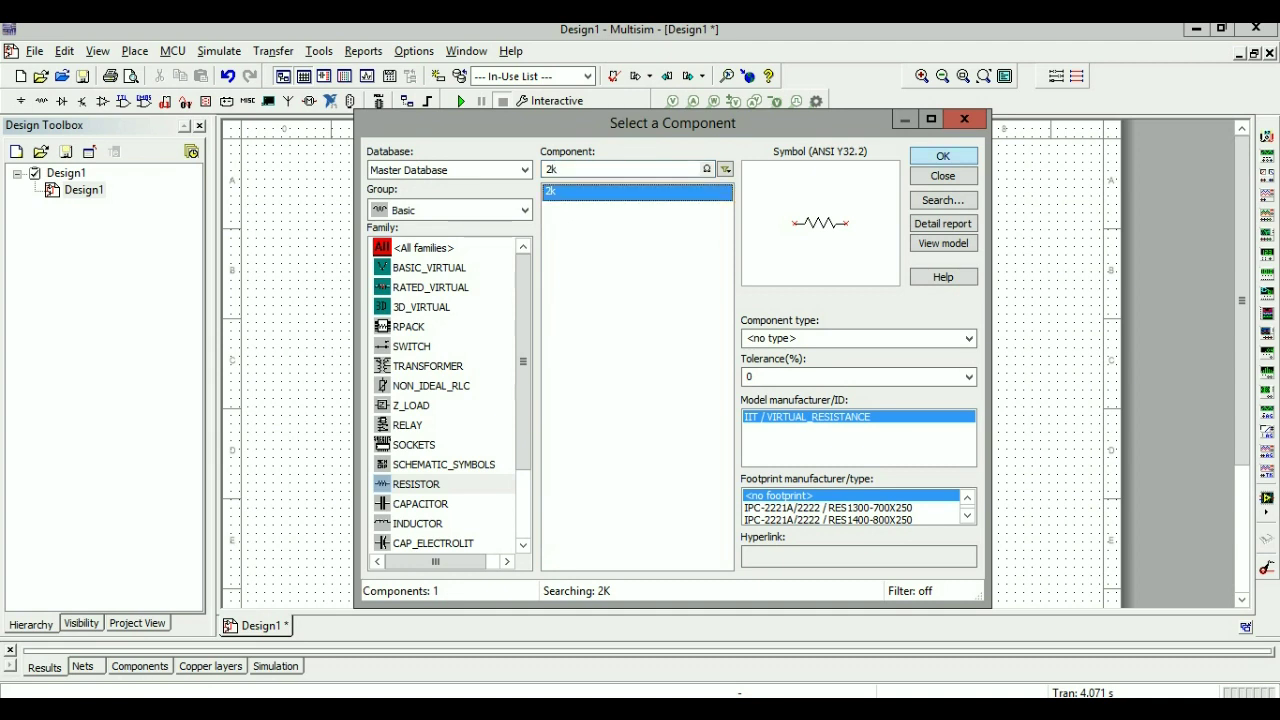
left_click(943, 157)
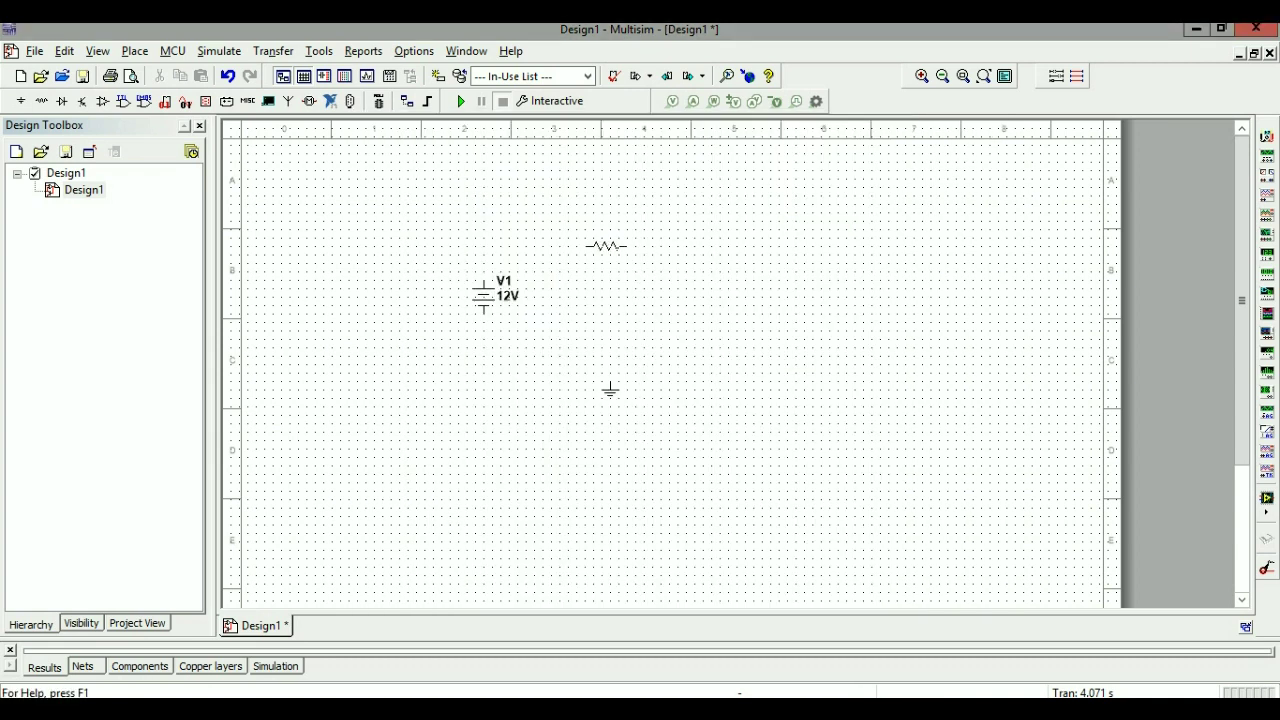
left_click(580, 246)
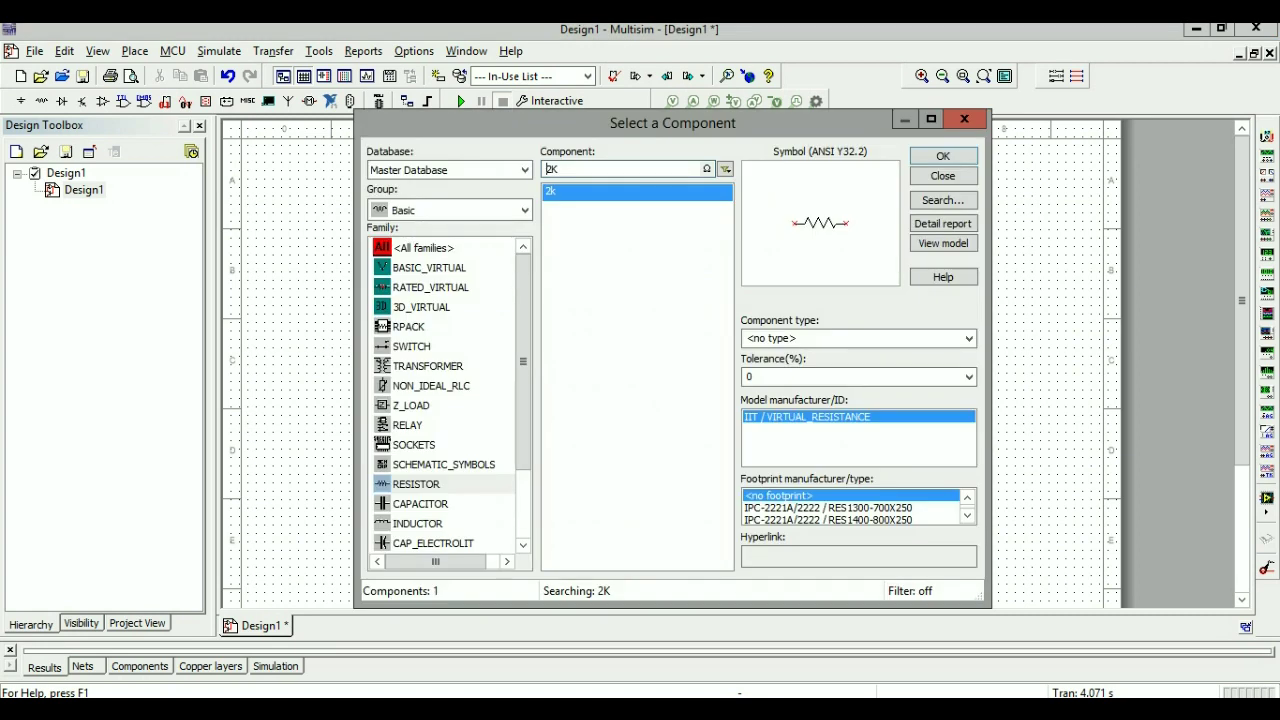
- Place a second 2k resistor below and to the right of the first, and finish adding components
left_click(941, 155)
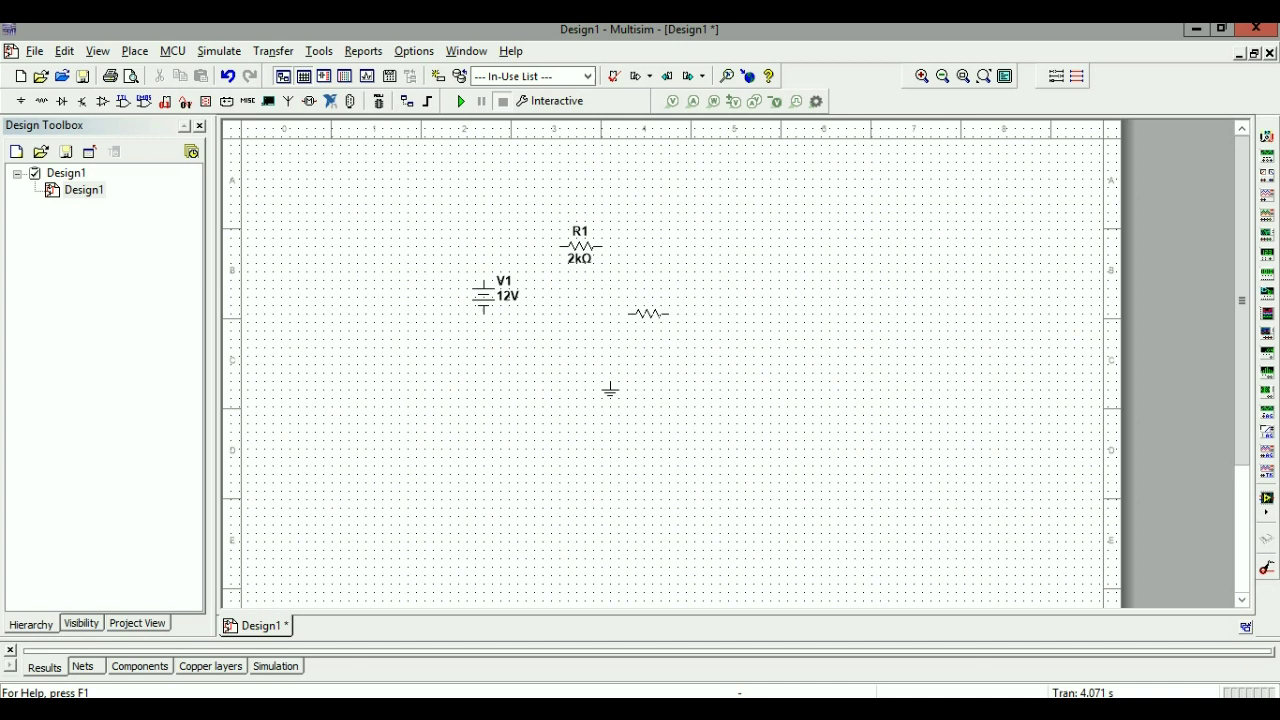
left_click(656, 297)
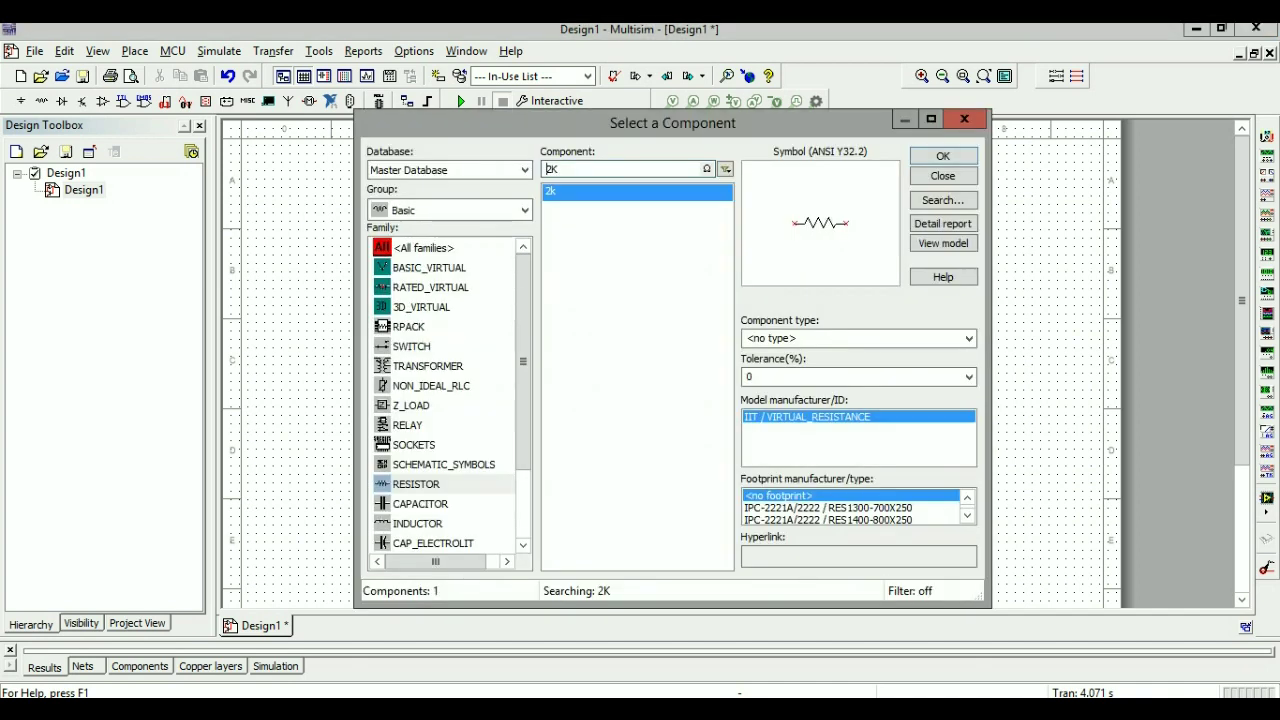
left_click(941, 175)
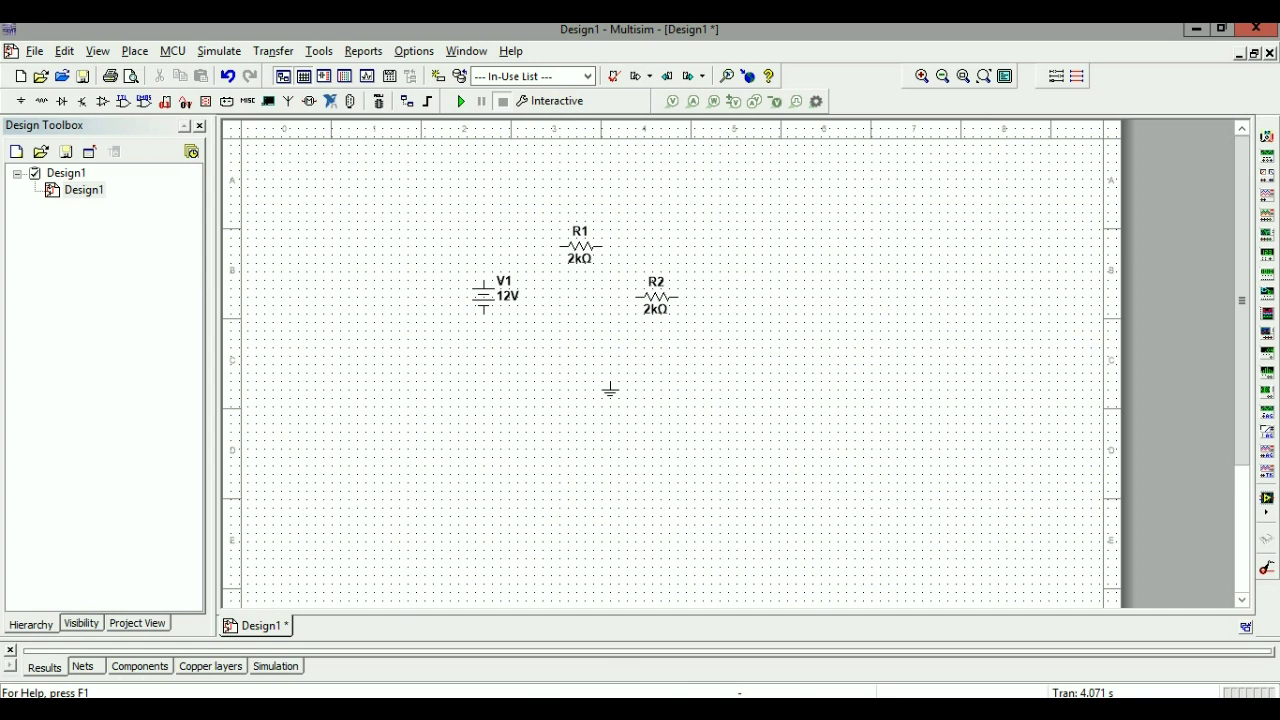
- Rotate resistor R2 90° clockwise so it stands vertically, and deselect it
left_click(656, 297)
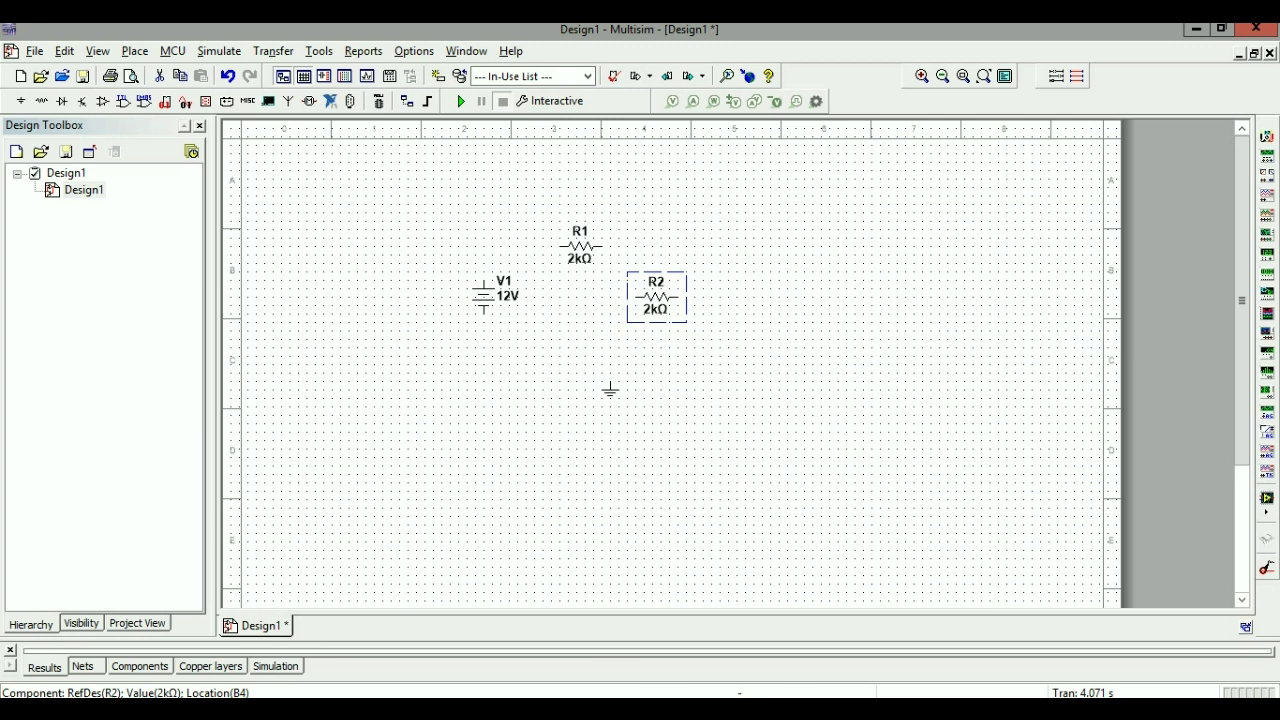
right_click(663, 297)
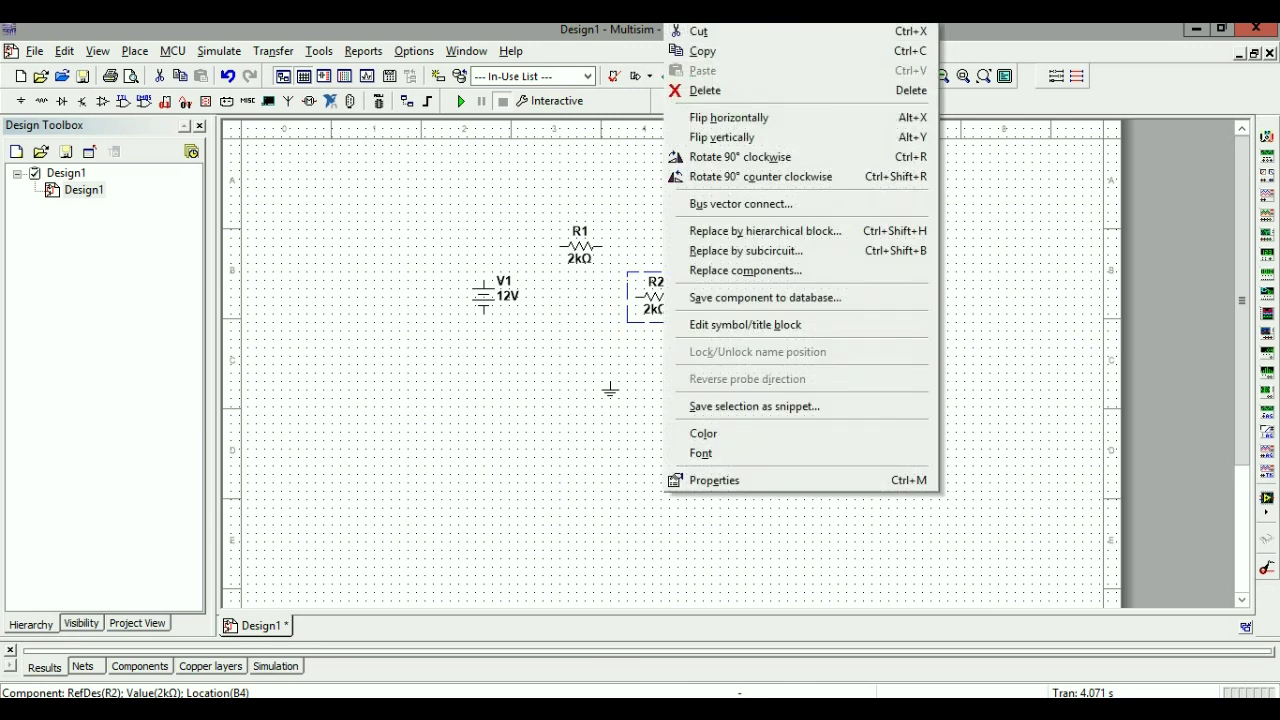
left_click(740, 157)
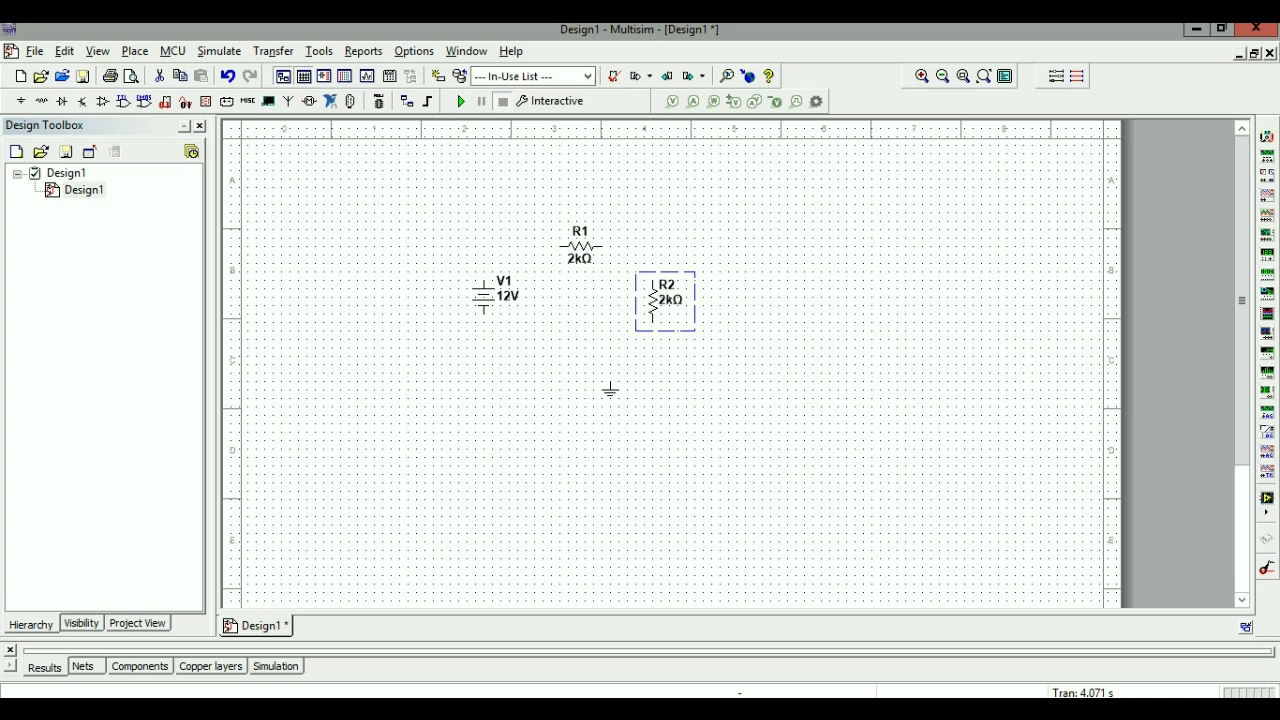
key("Escape")
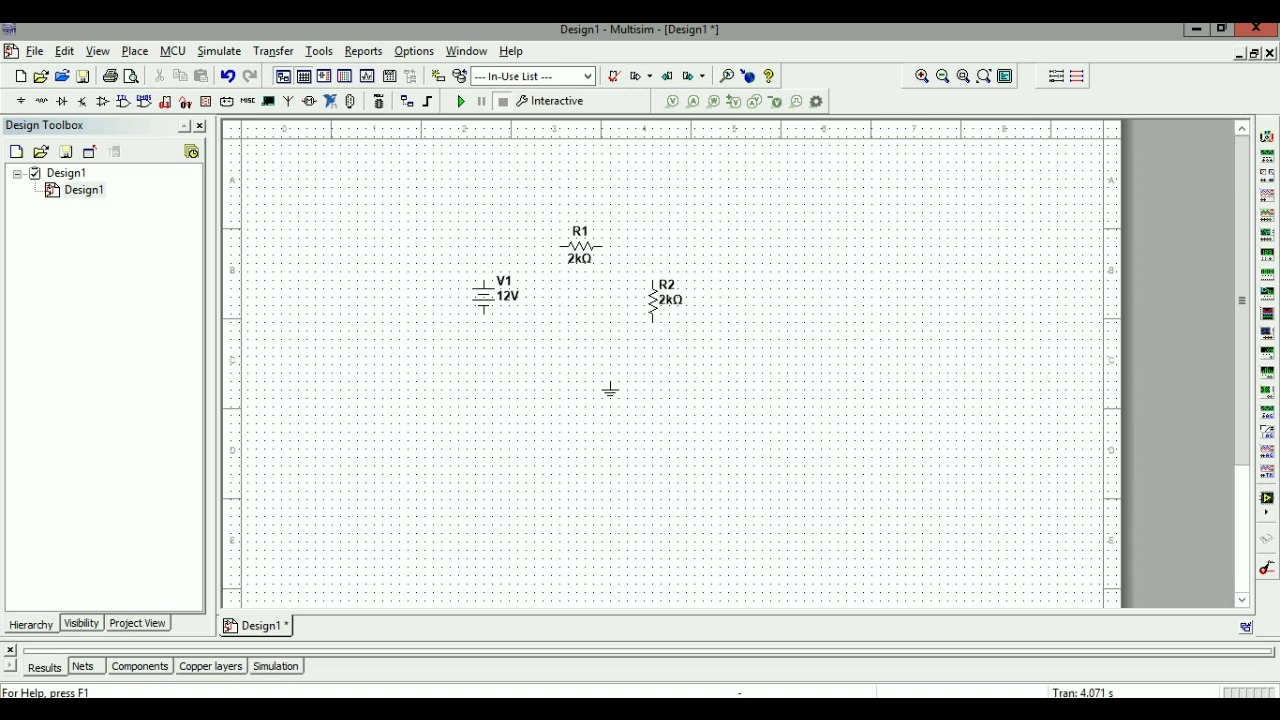
- Wire the DC source, R1 and R2 in series to form a closed loop
left_click(484, 281)
left_click(560, 246)
left_click(652, 280)
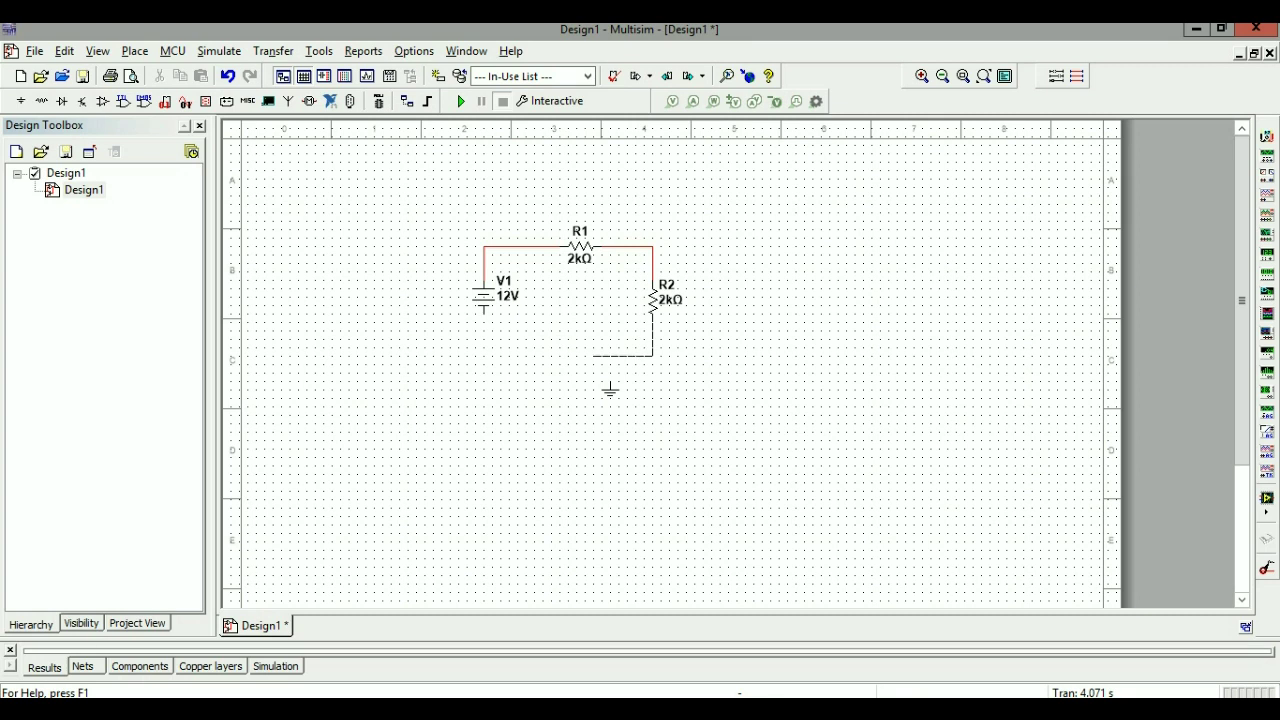
left_click(484, 314)
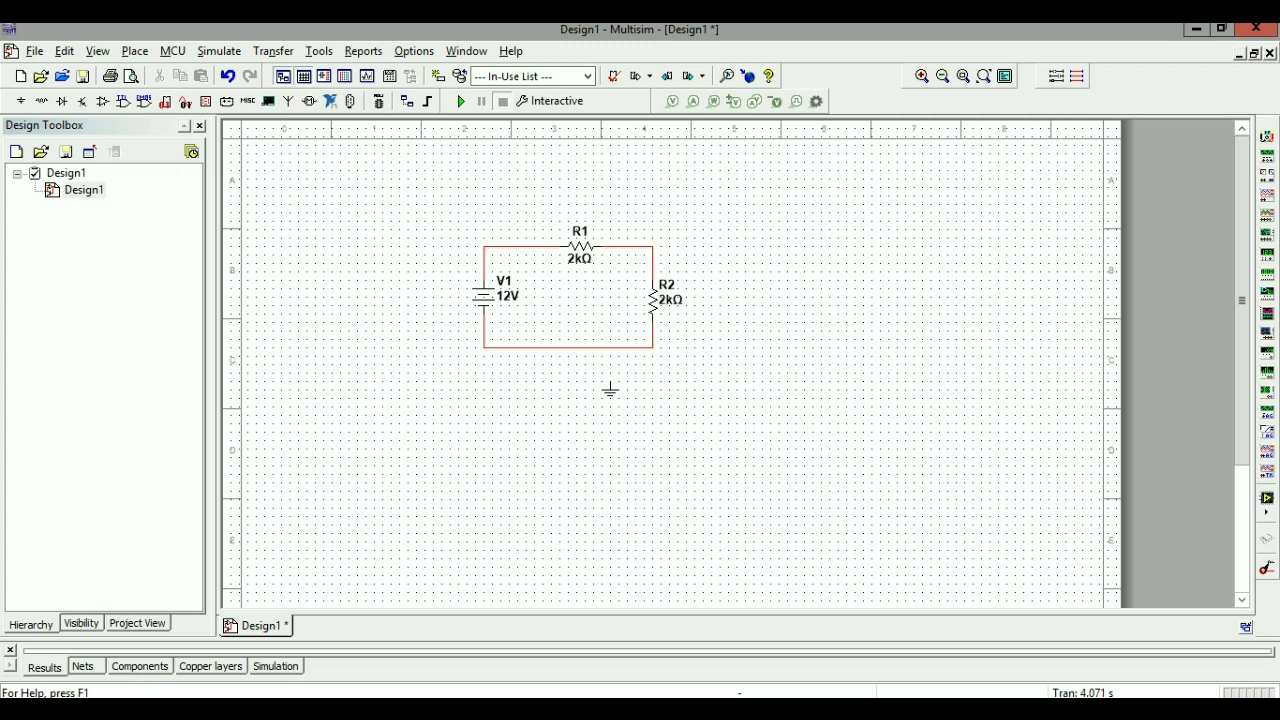
- Set the DC source's voltage to 9 V in its properties
left_click(508, 296)
left_click(483, 297)
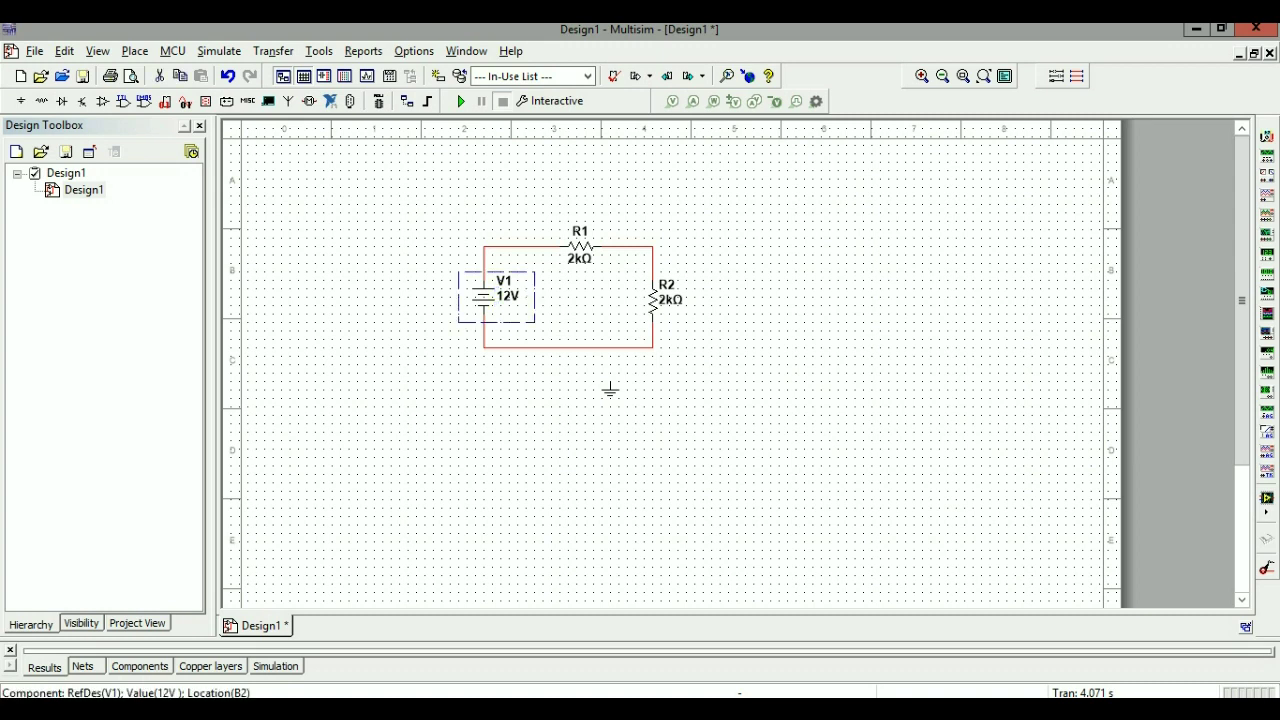
double_click(485, 295)
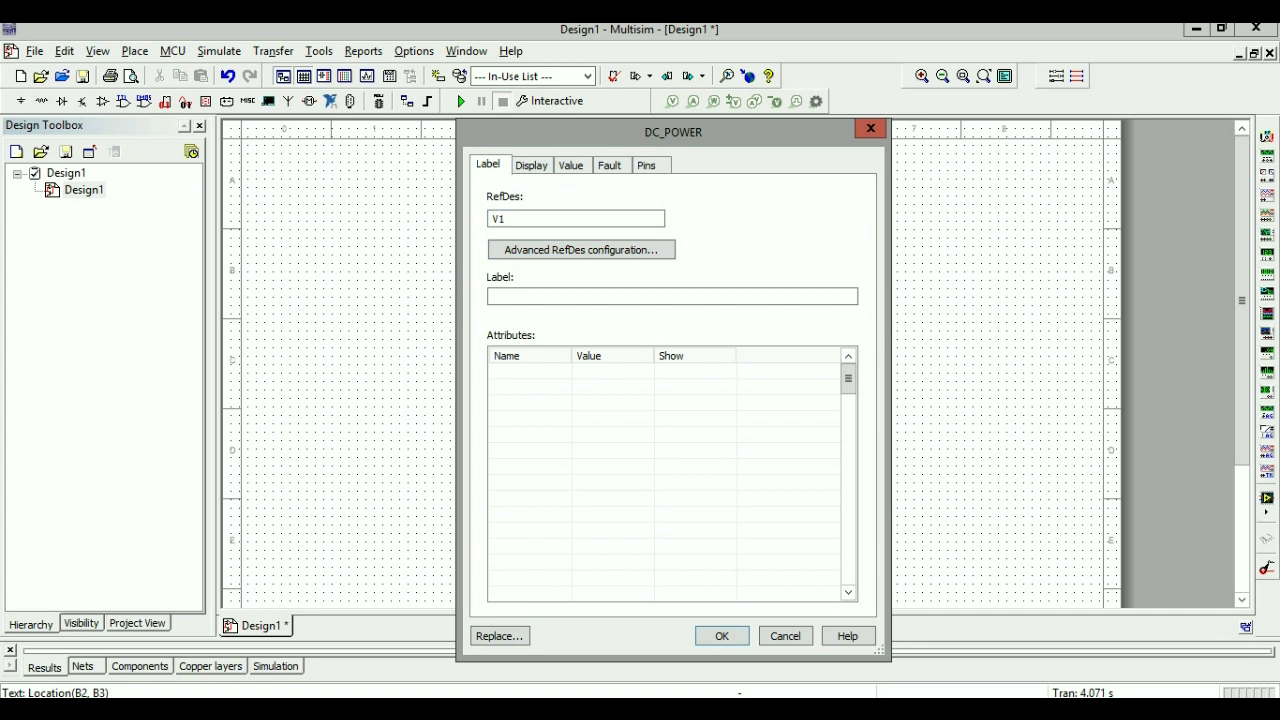
left_click(571, 165)
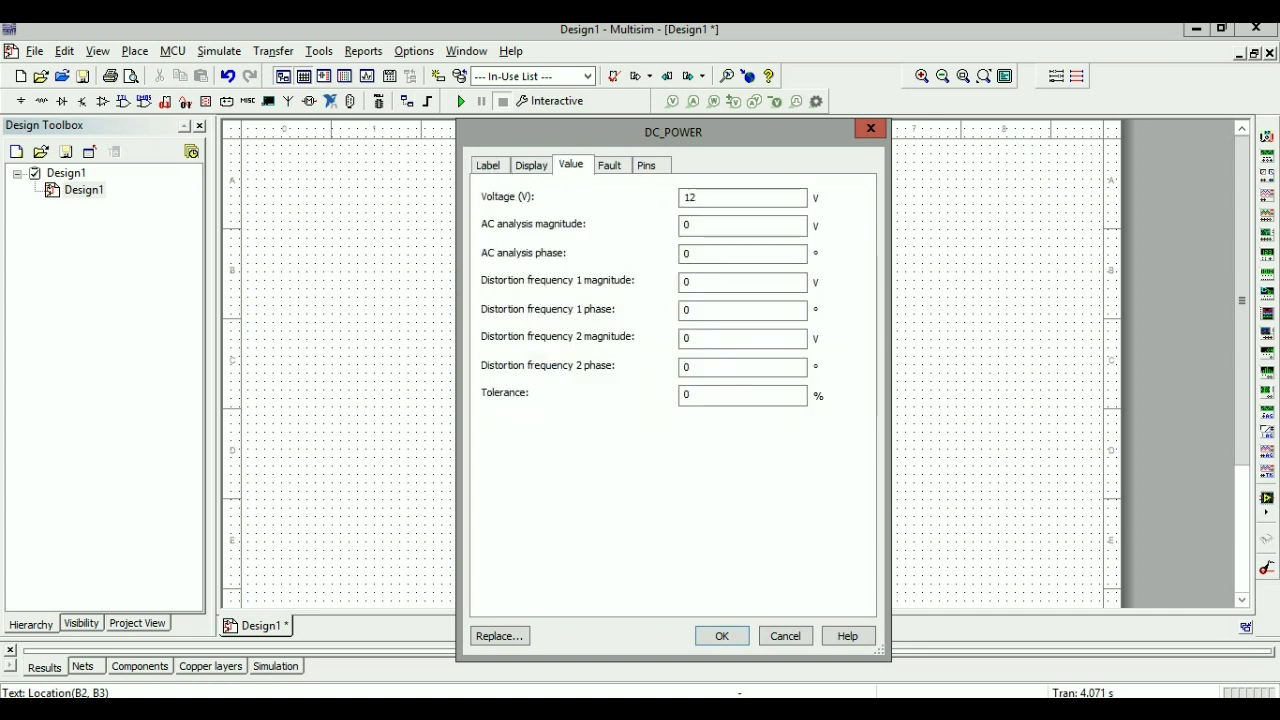
left_click(697, 197)
key("BackSpace")
key("BackSpace")
type("9")
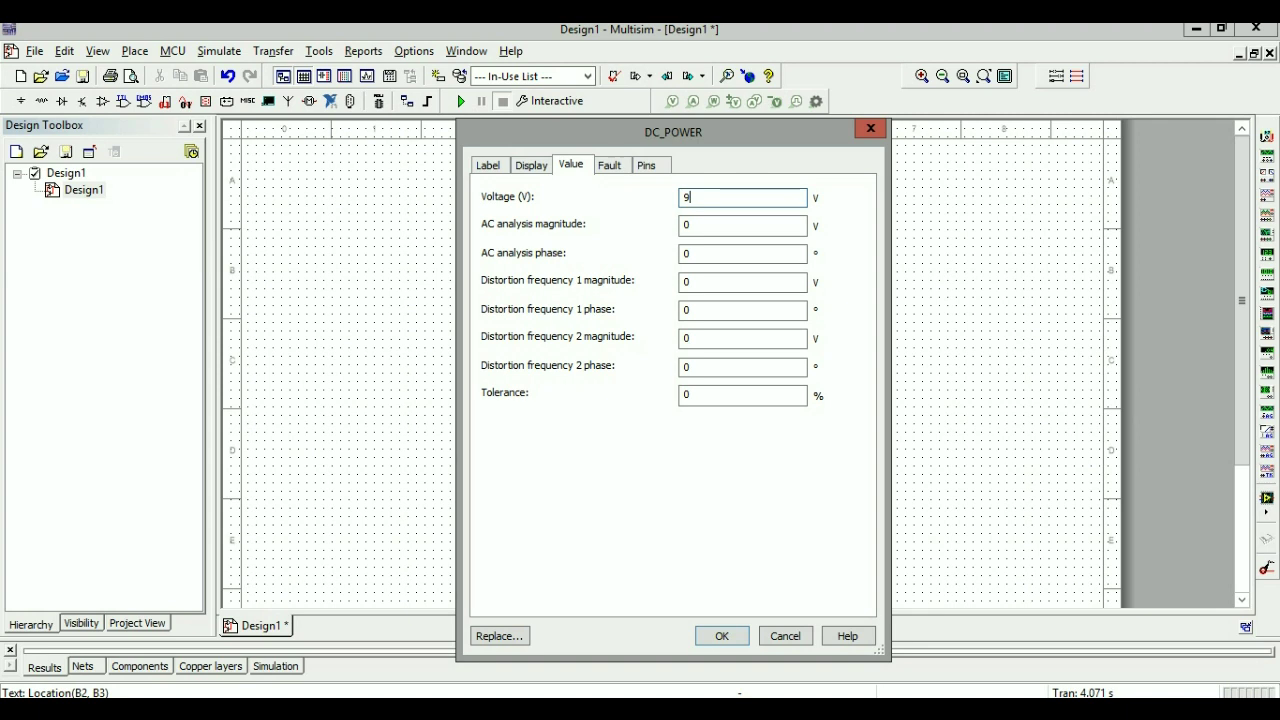
- Rename the DC source's reference designator as Vs and apply the property changes
left_click(488, 165)
left_click(503, 218)
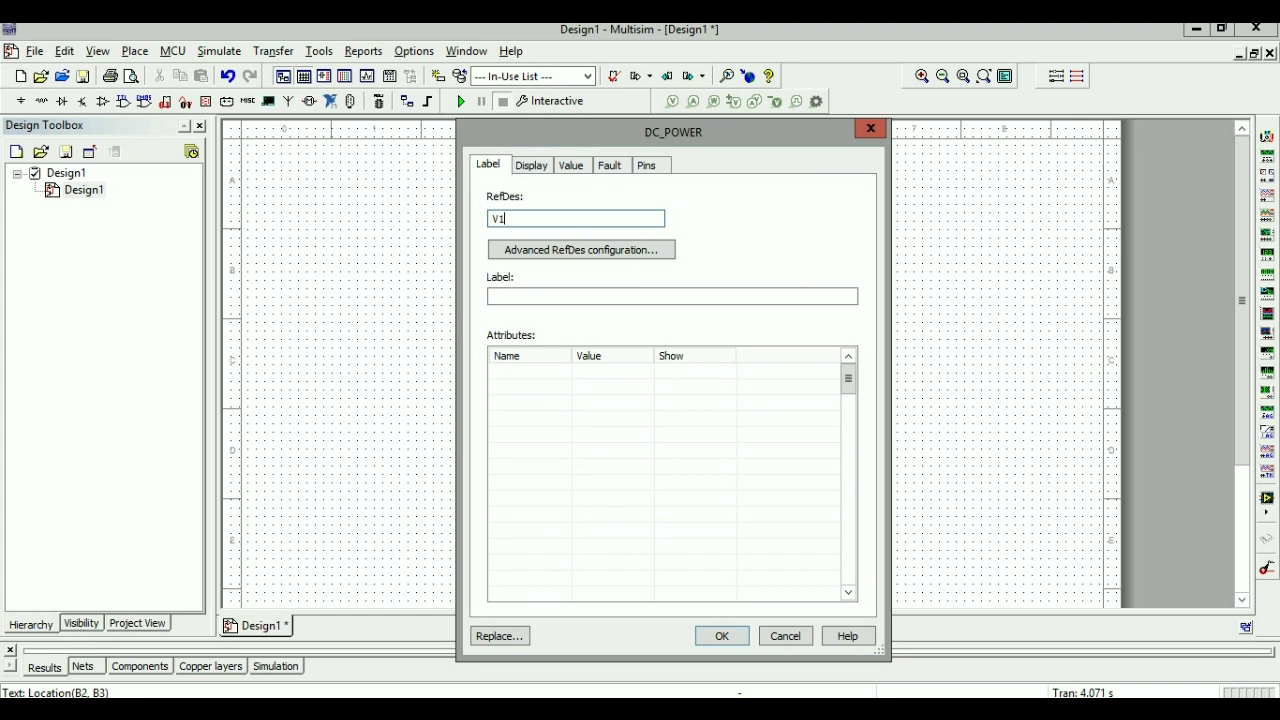
key("BackSpace")
type("s")
key("Return")
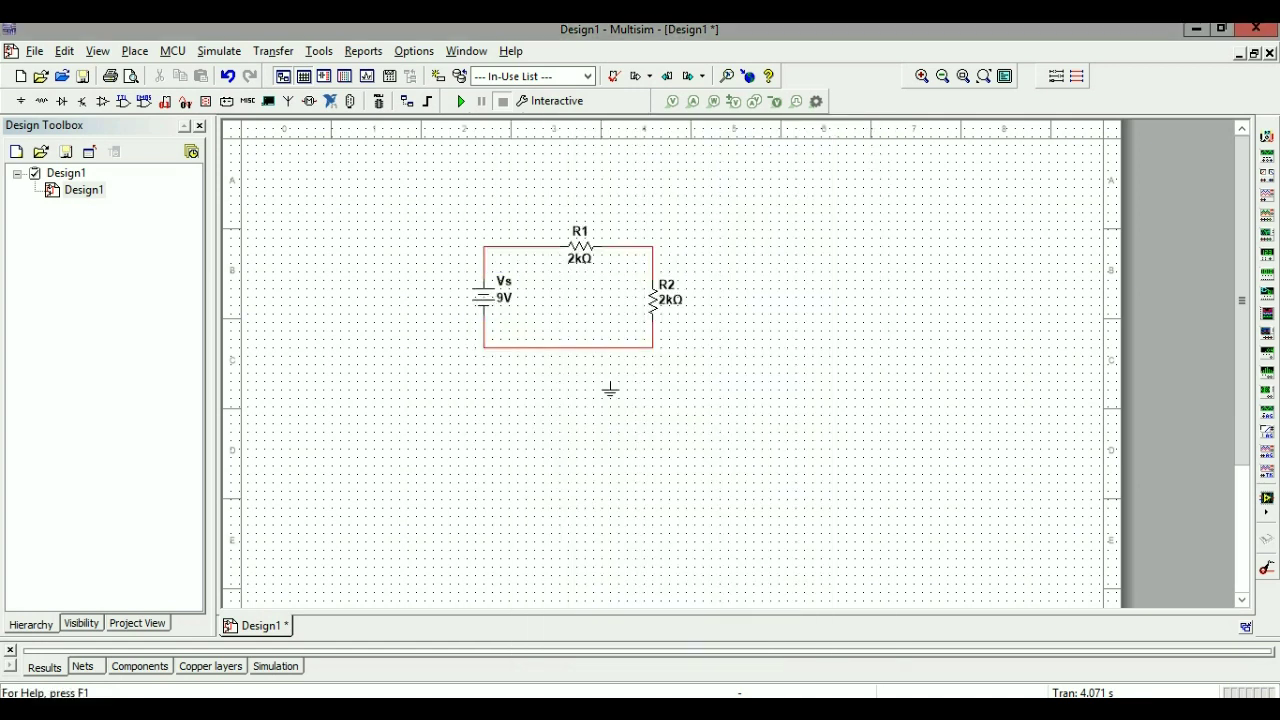
- Check the resistance and tolerance settings in R1's properties and close them
left_click(580, 258)
left_click(580, 246)
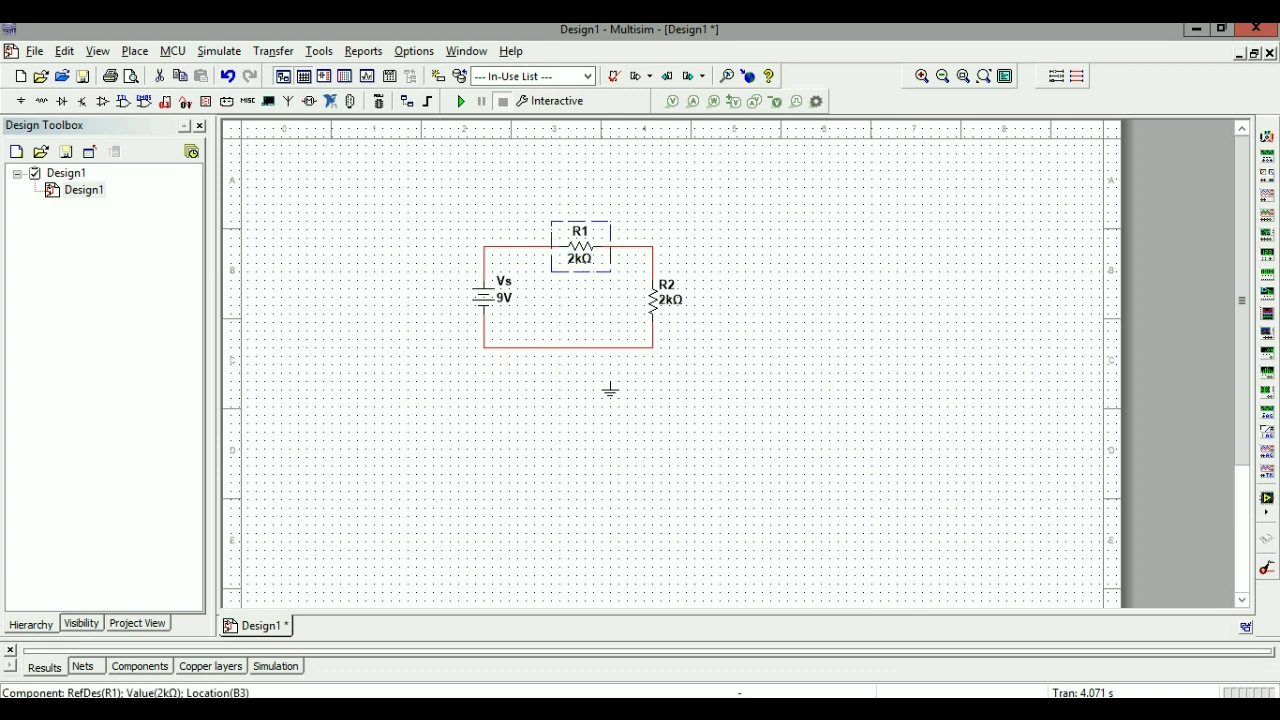
double_click(580, 246)
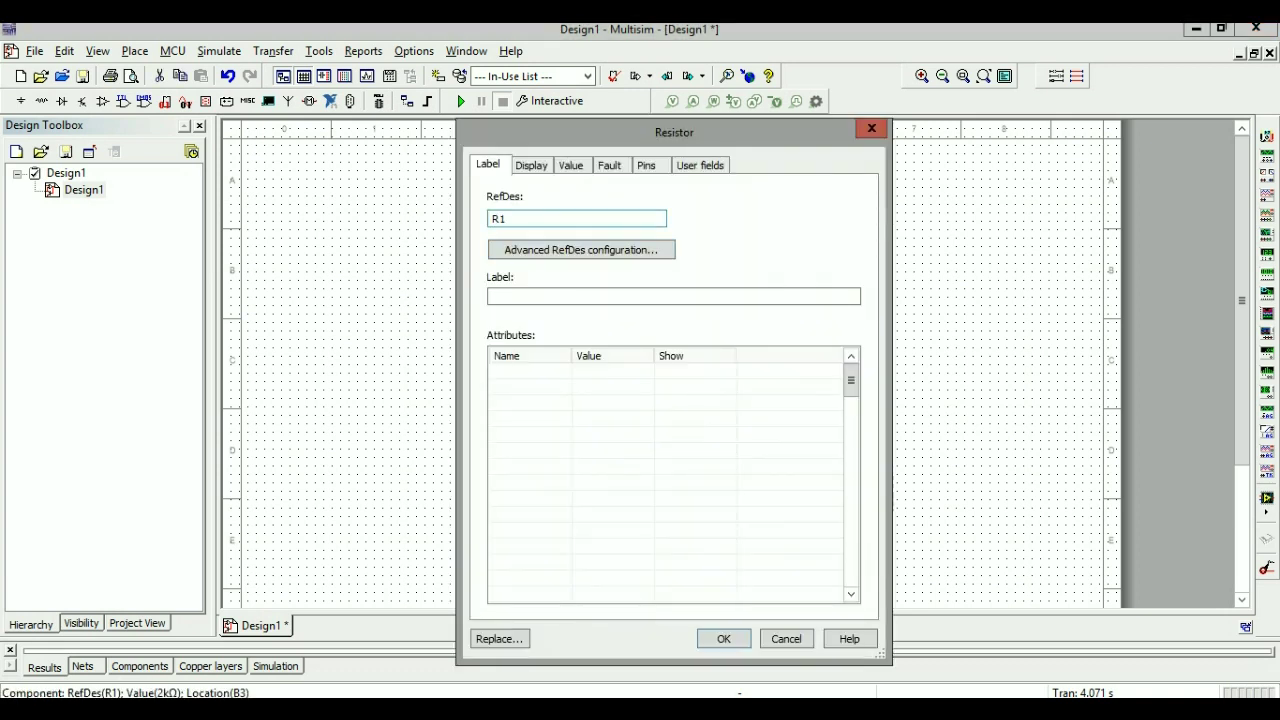
left_click(571, 165)
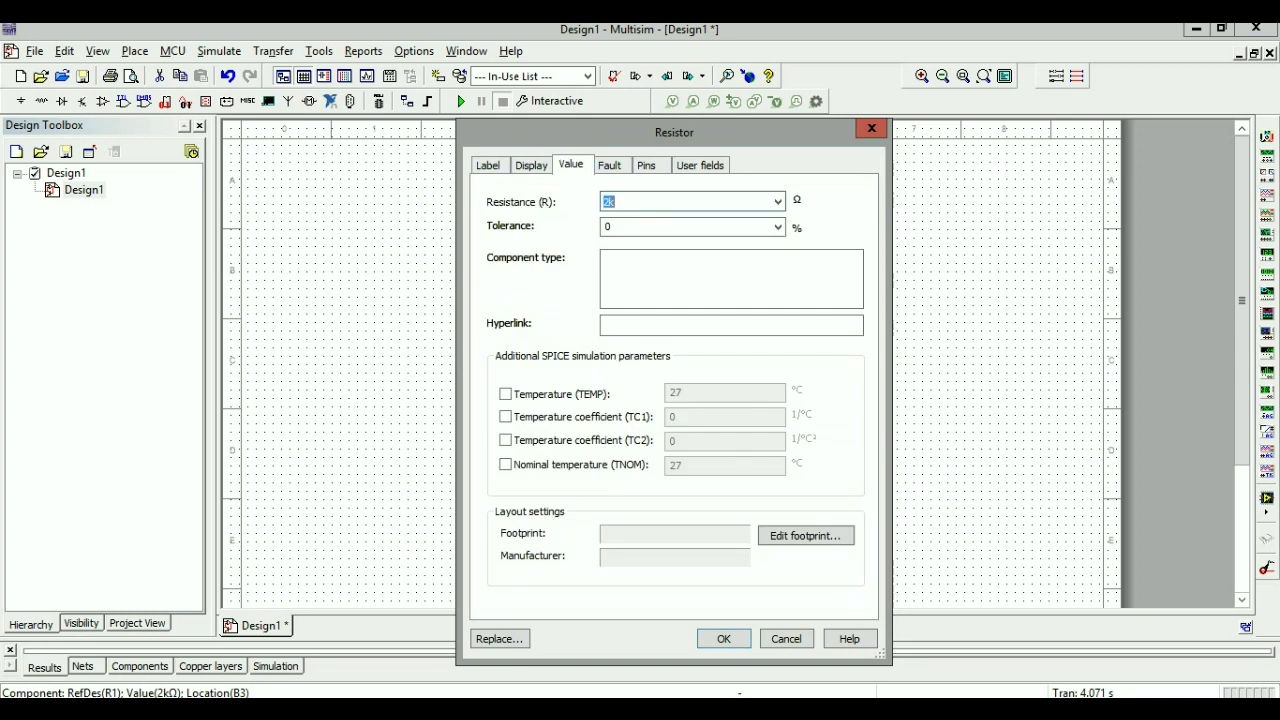
key("Return")
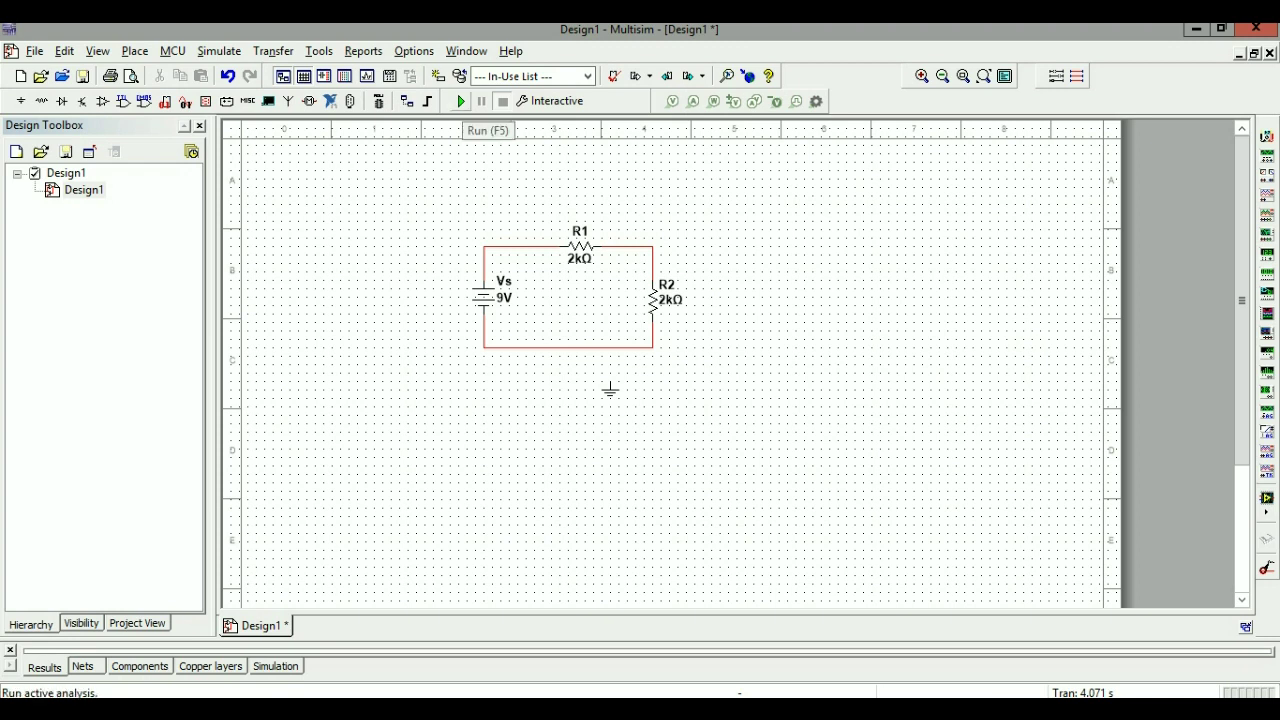
- Try to run the interactive simulation of the circuit
left_click(461, 101)
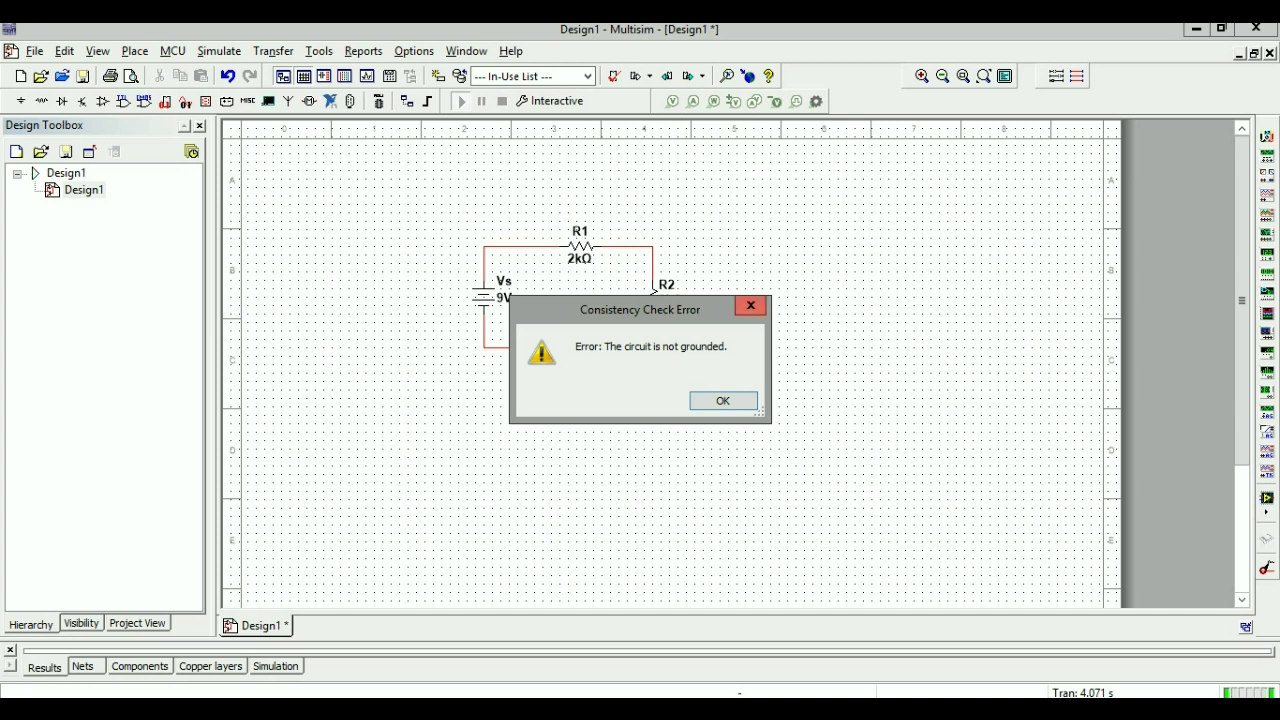
key("Return")
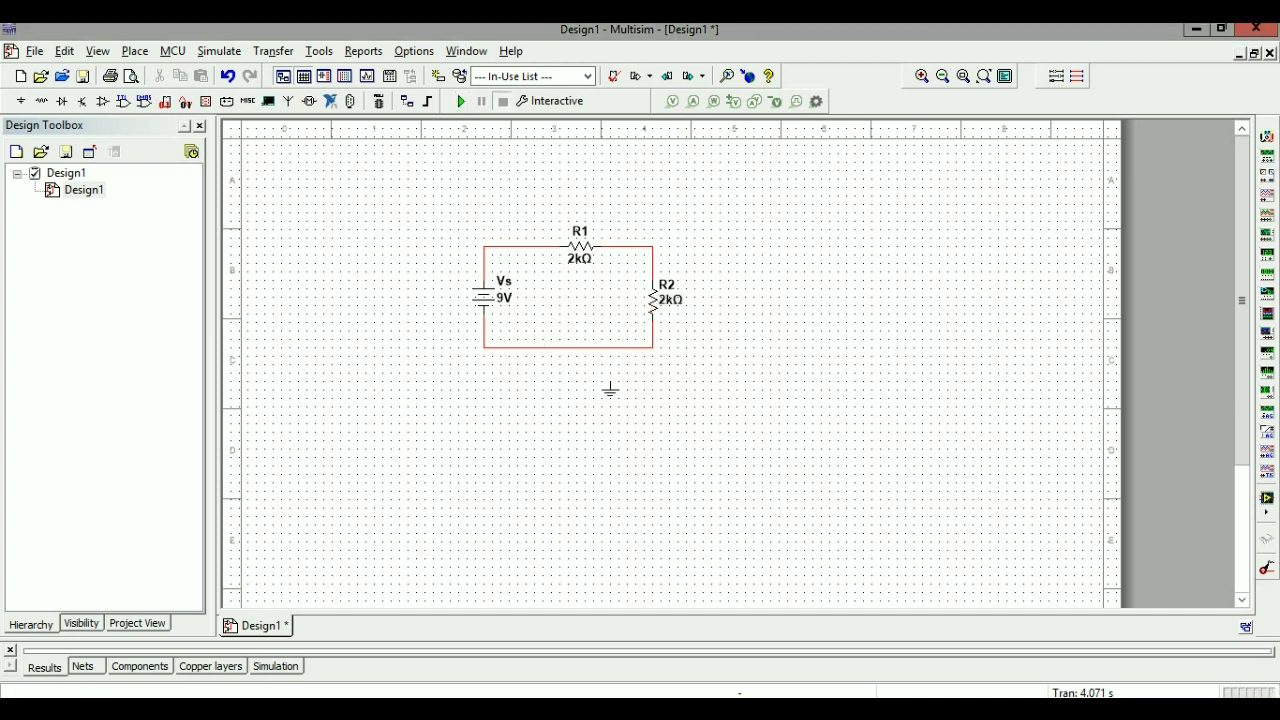
- Move the ground symbol to below the middle of the loop's bottom wire and deselect it
left_click_drag(610, 390, 568, 393)
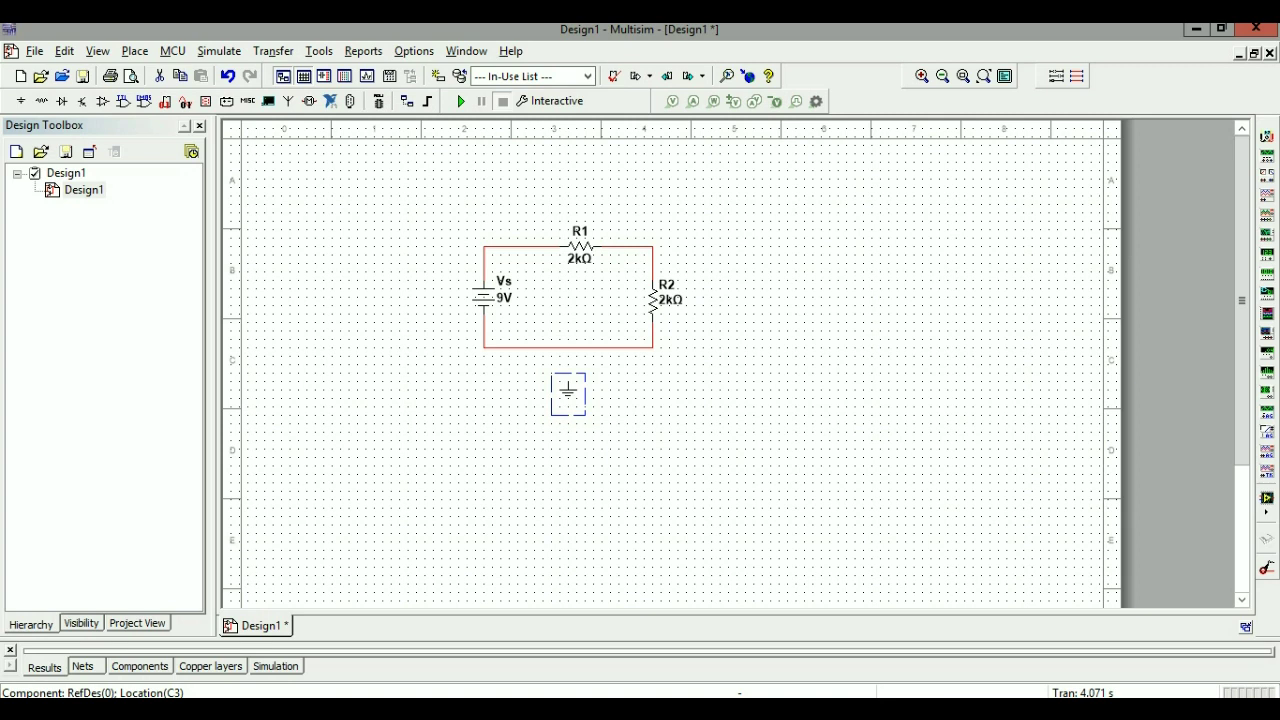
key("Escape")
left_click(568, 390)
key("Escape")
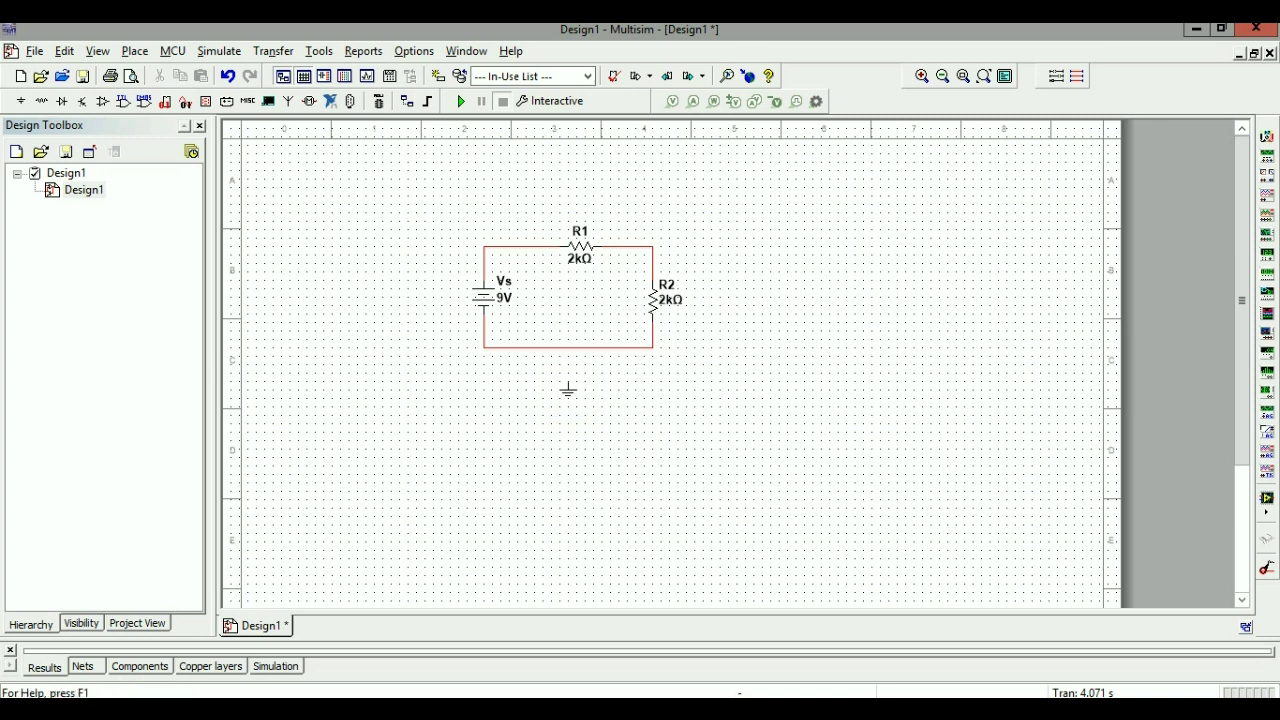
- Wire the ground to the loop's bottom wire, and run and stop the interactive simulation
left_click(568, 377)
left_click(568, 347)
left_click(461, 101)
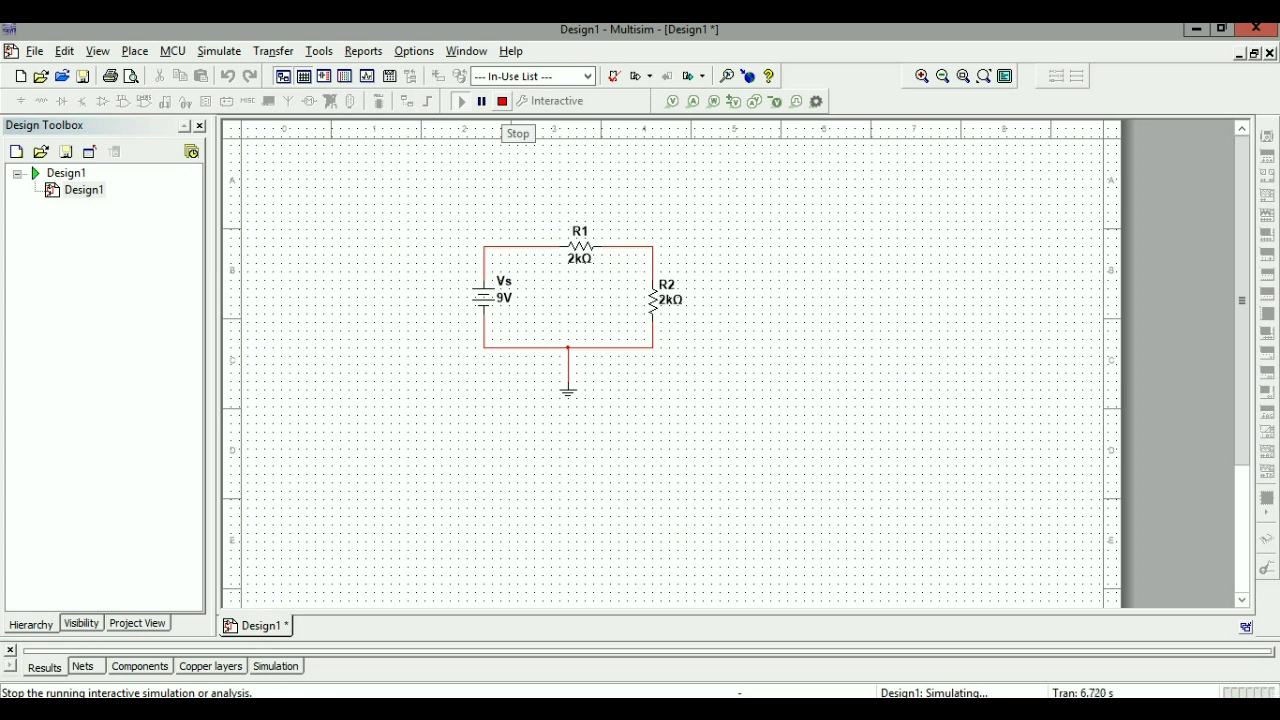
left_click(502, 101)
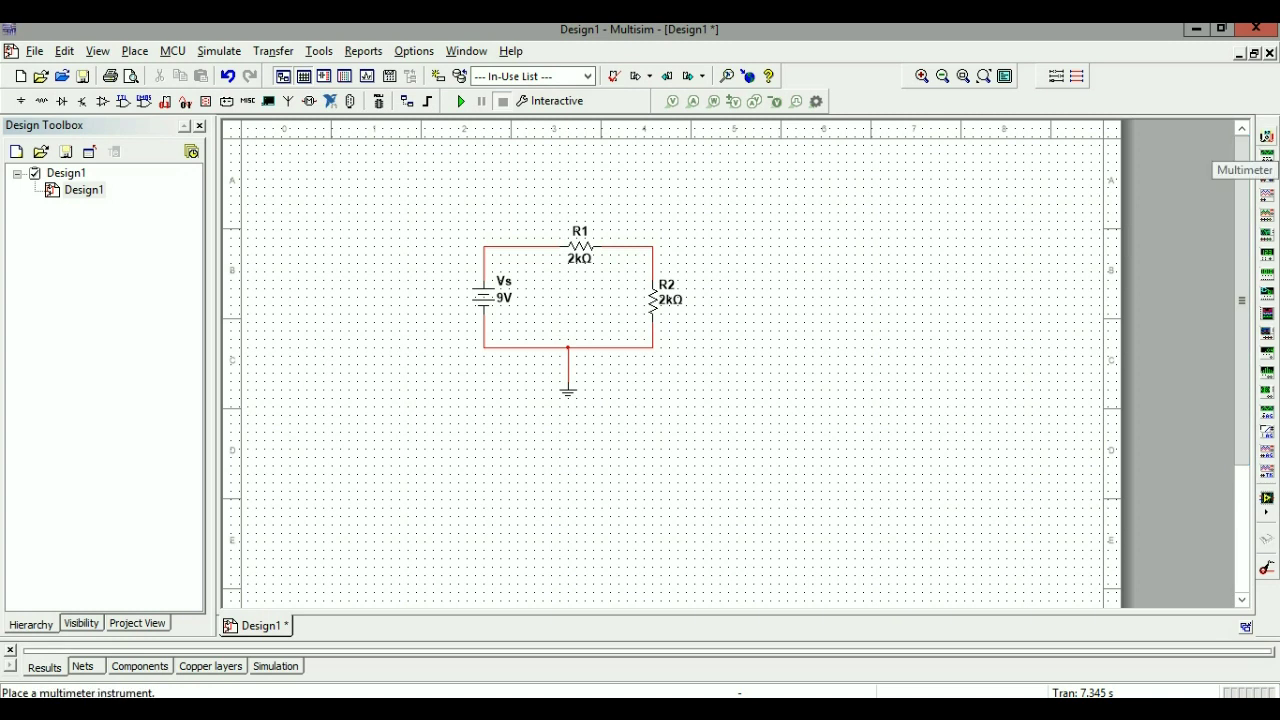
- Place a multimeter above R1 and wire its positive and negative terminals across the resistor
left_click(1267, 153)
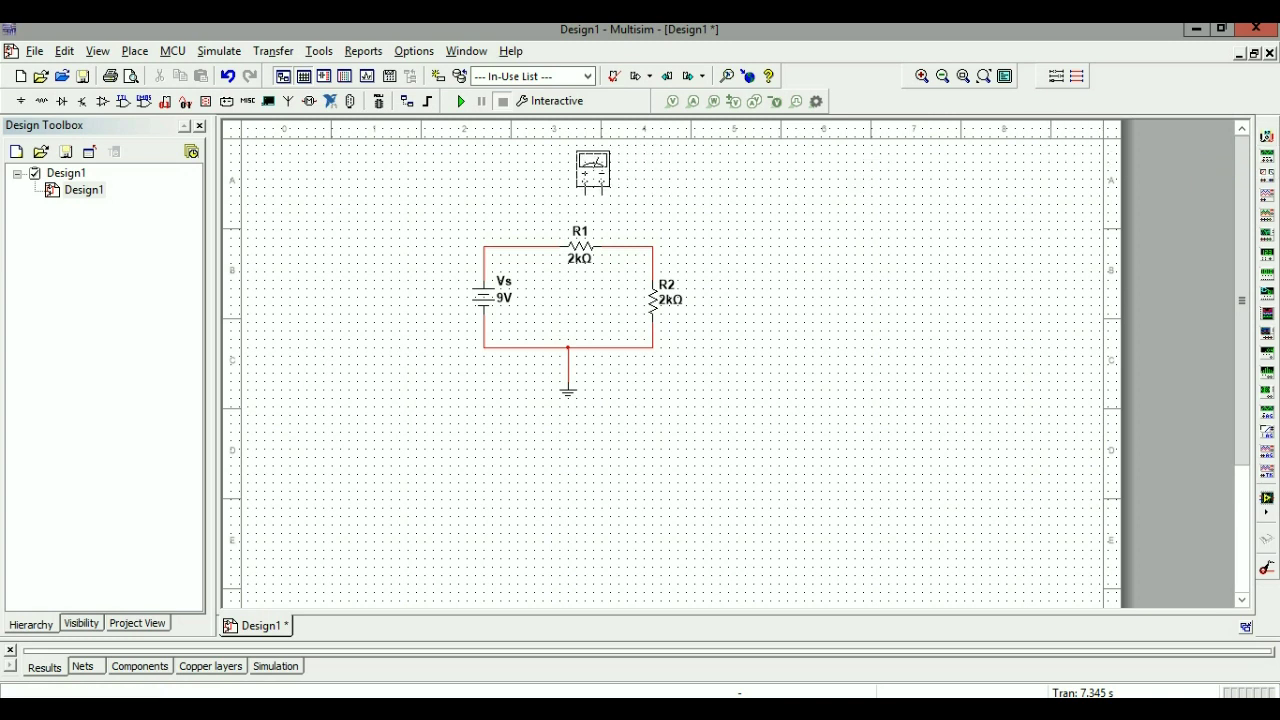
left_click(576, 180)
left_click(569, 204)
left_click(551, 245)
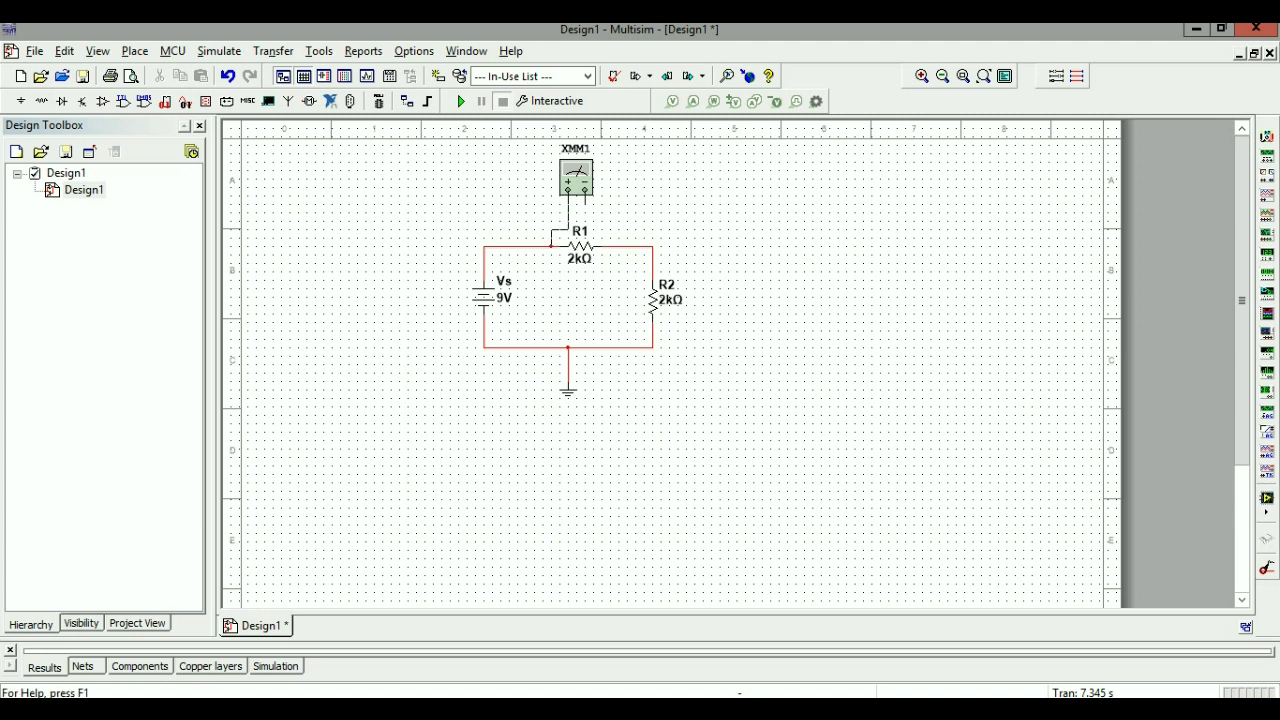
left_click(585, 193)
left_click(601, 245)
left_click(610, 244)
- Open the first multimeter's display beside the circuit and run the simulation to measure the DC voltage across R1, stopping it when read
double_click(576, 178)
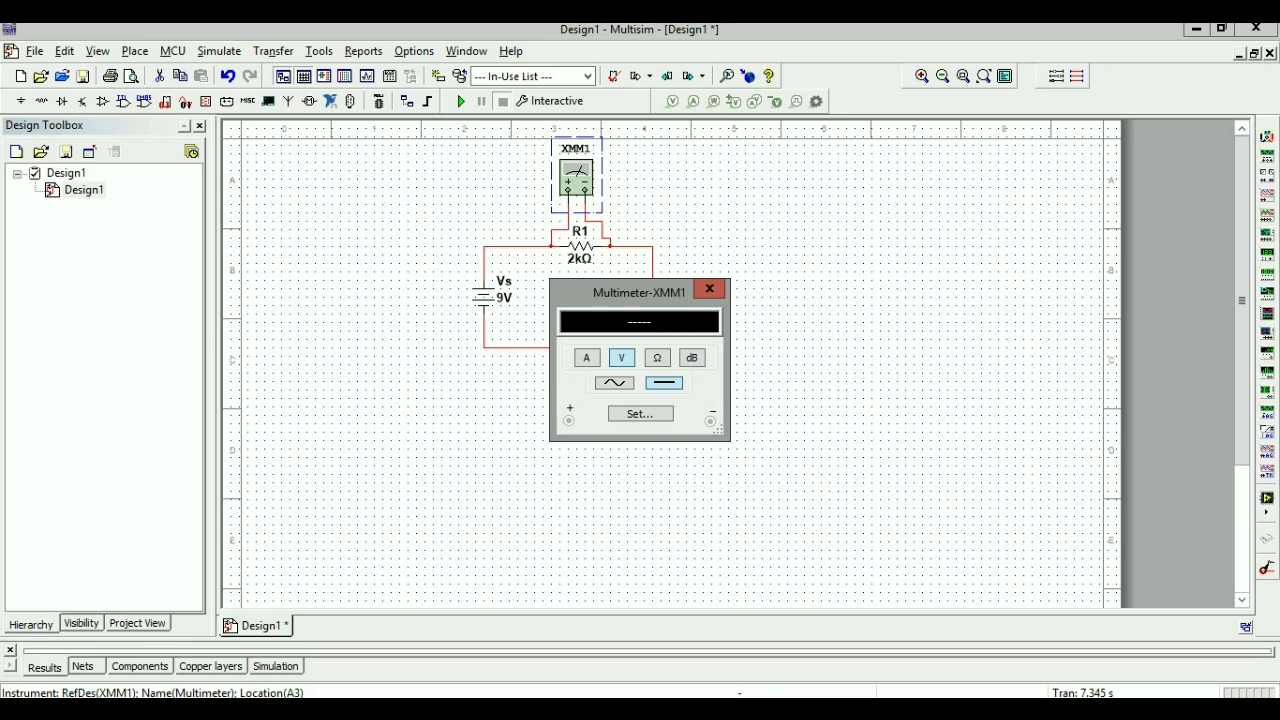
left_click_drag(630, 292, 354, 158)
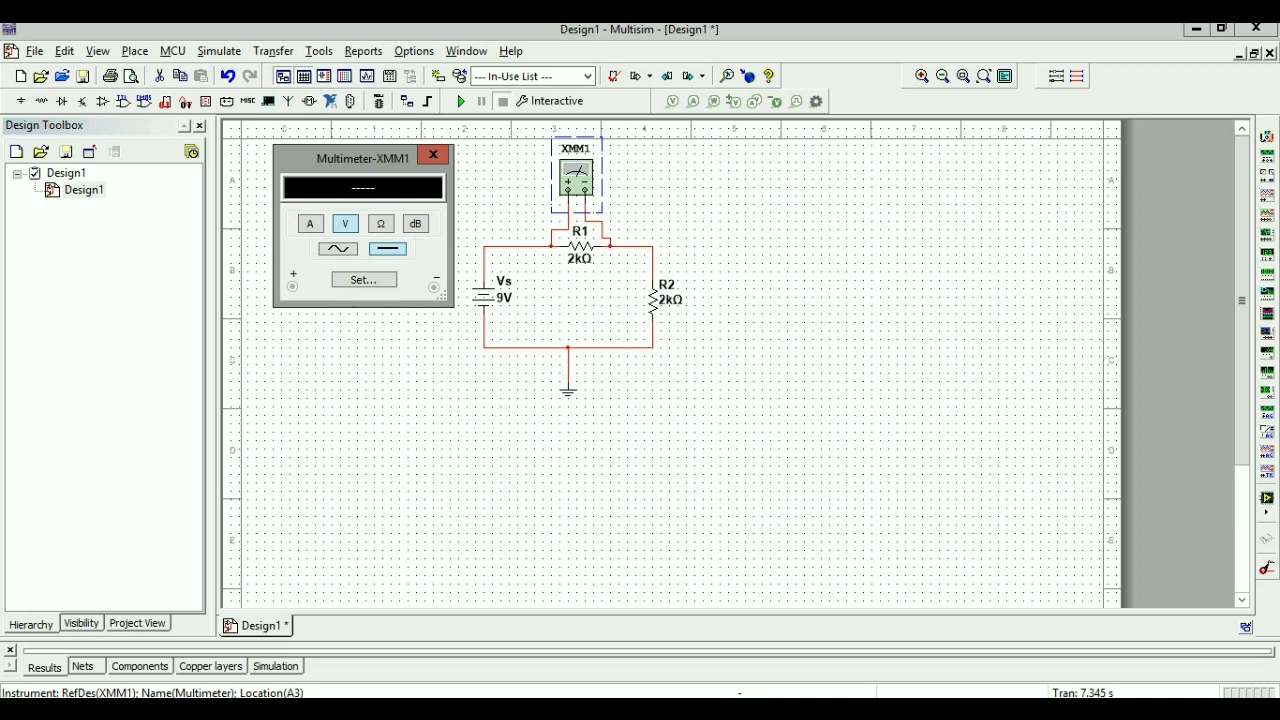
left_click(461, 101)
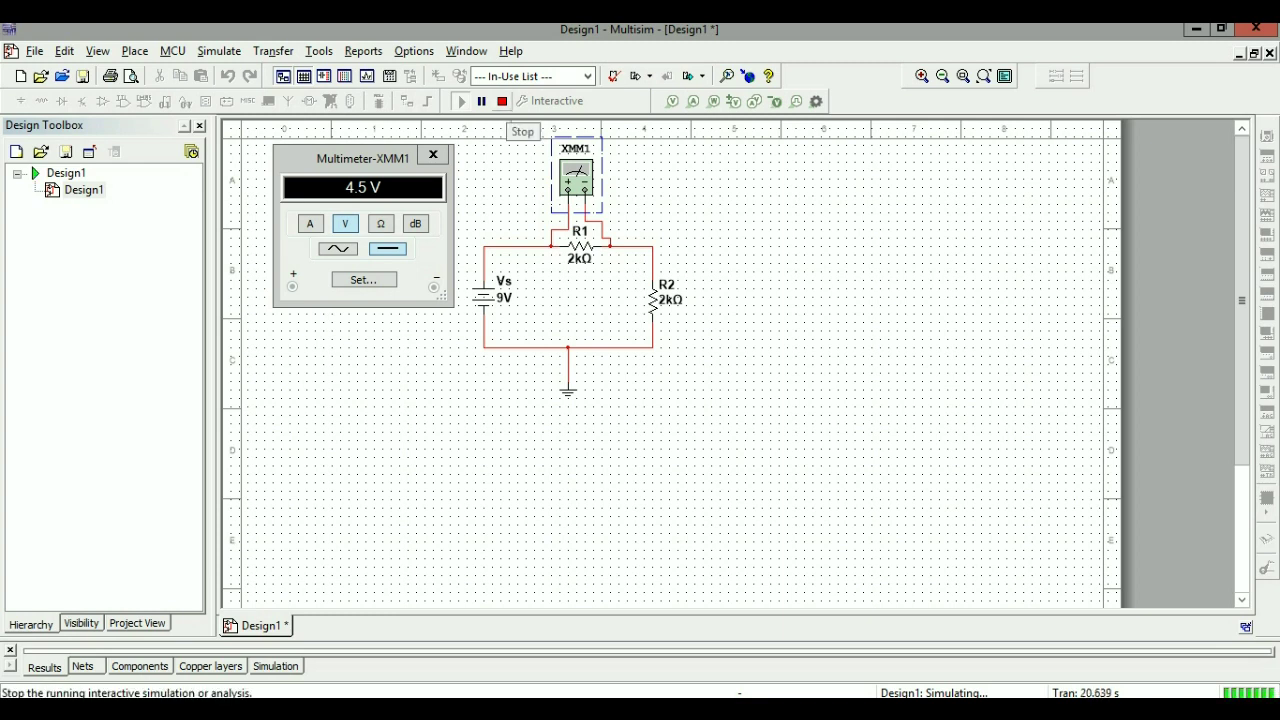
left_click(502, 101)
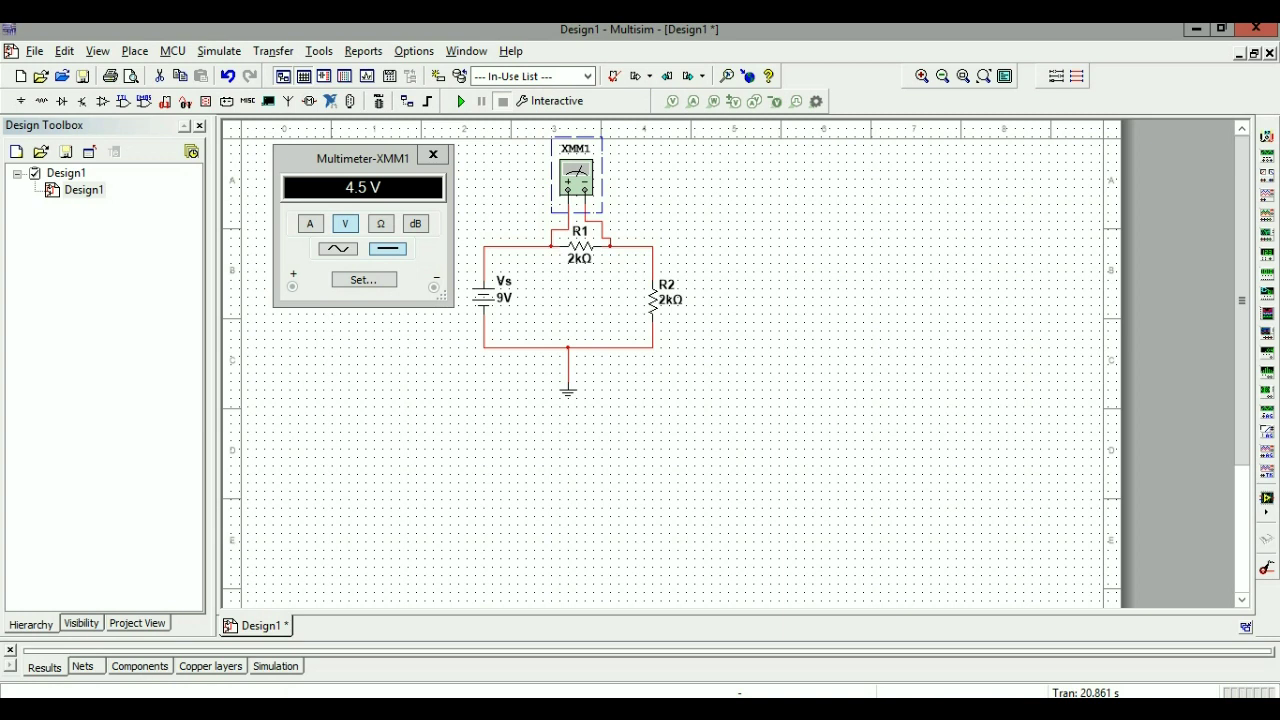
- Place a second multimeter to the right of R2 and wire its terminals across that resistor
left_click(1267, 135)
left_click(778, 228)
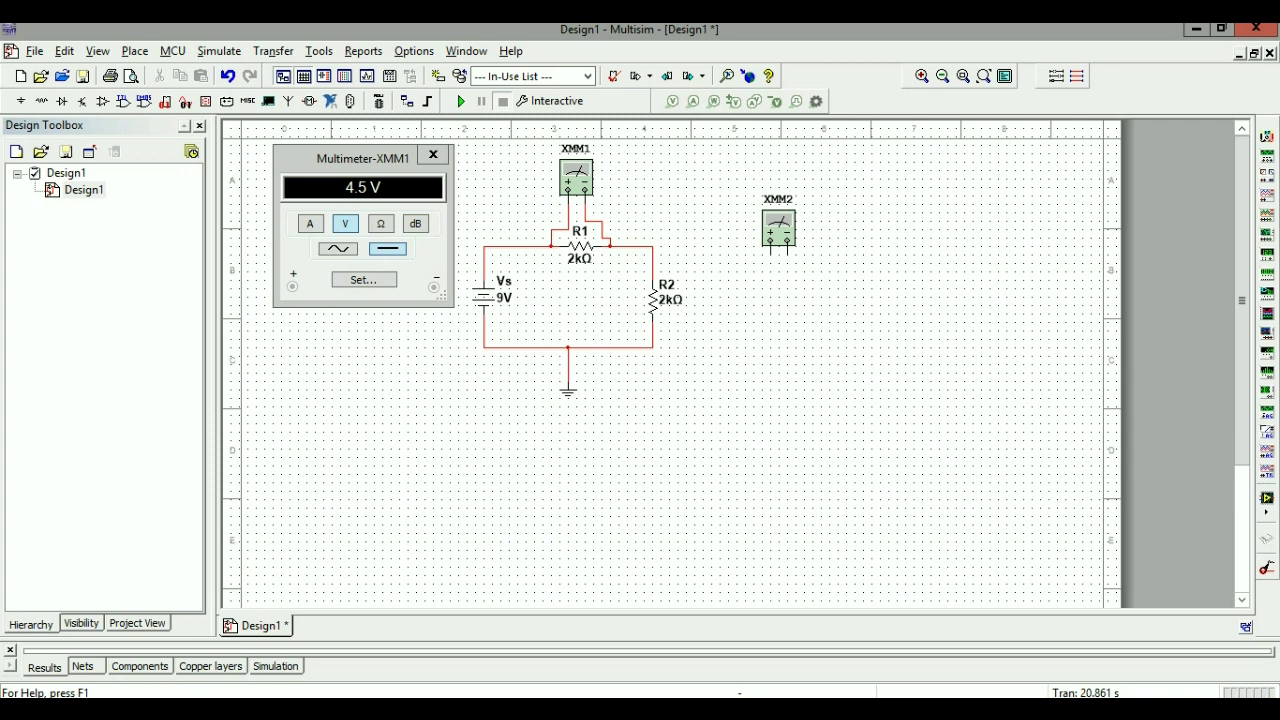
left_click(770, 252)
left_click(652, 254)
left_click(652, 339)
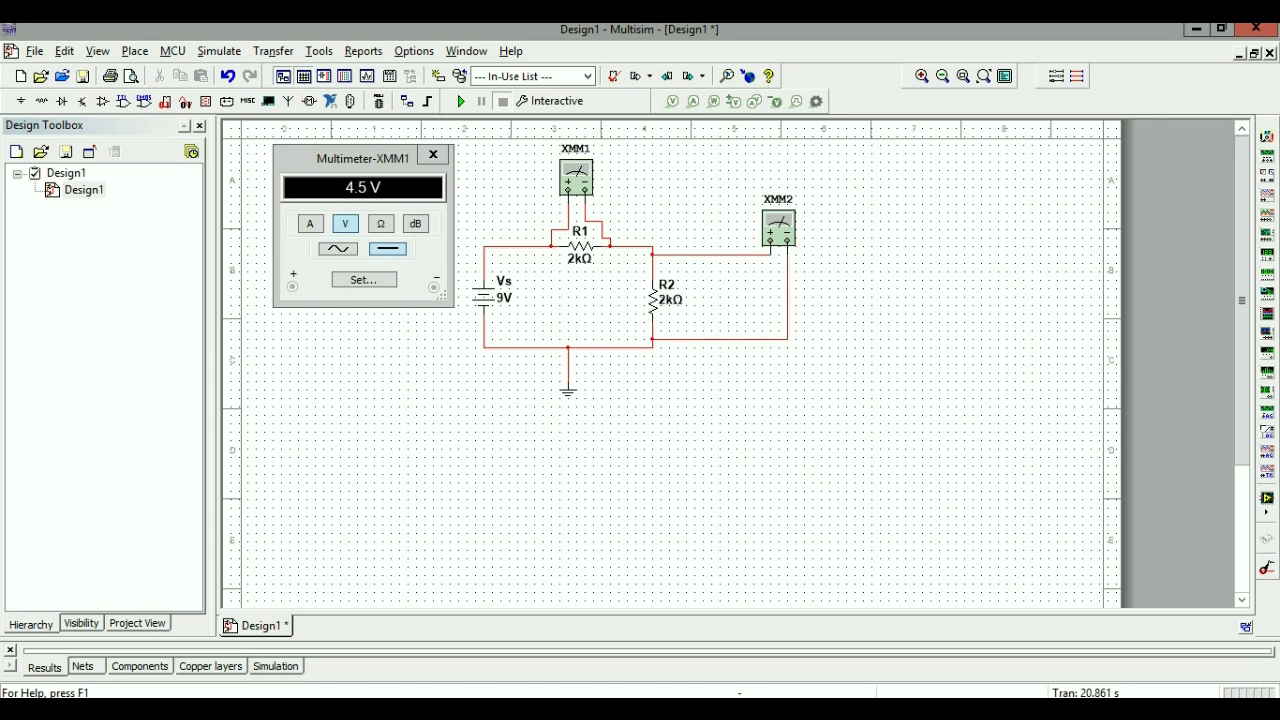
- Open the second multimeter's display beside the circuit and run the simulation to measure the DC voltages across both resistors, stopping it when read
double_click(778, 228)
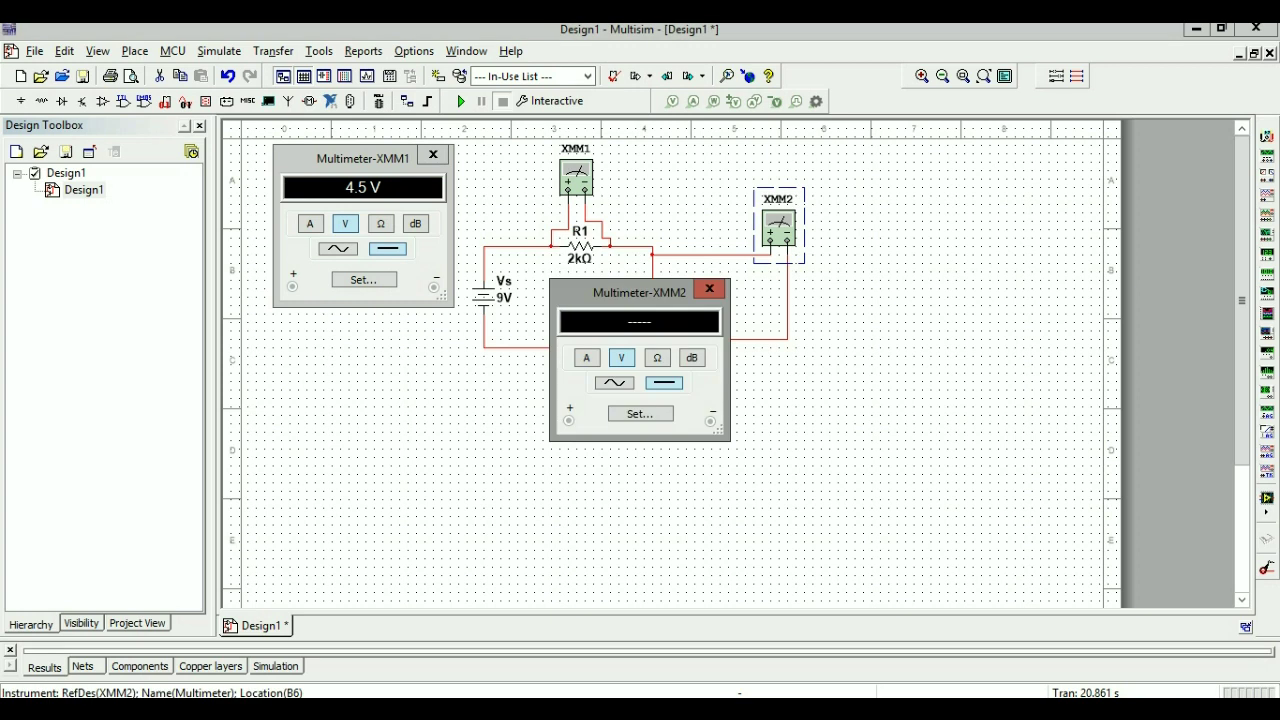
left_click_drag(640, 292, 924, 167)
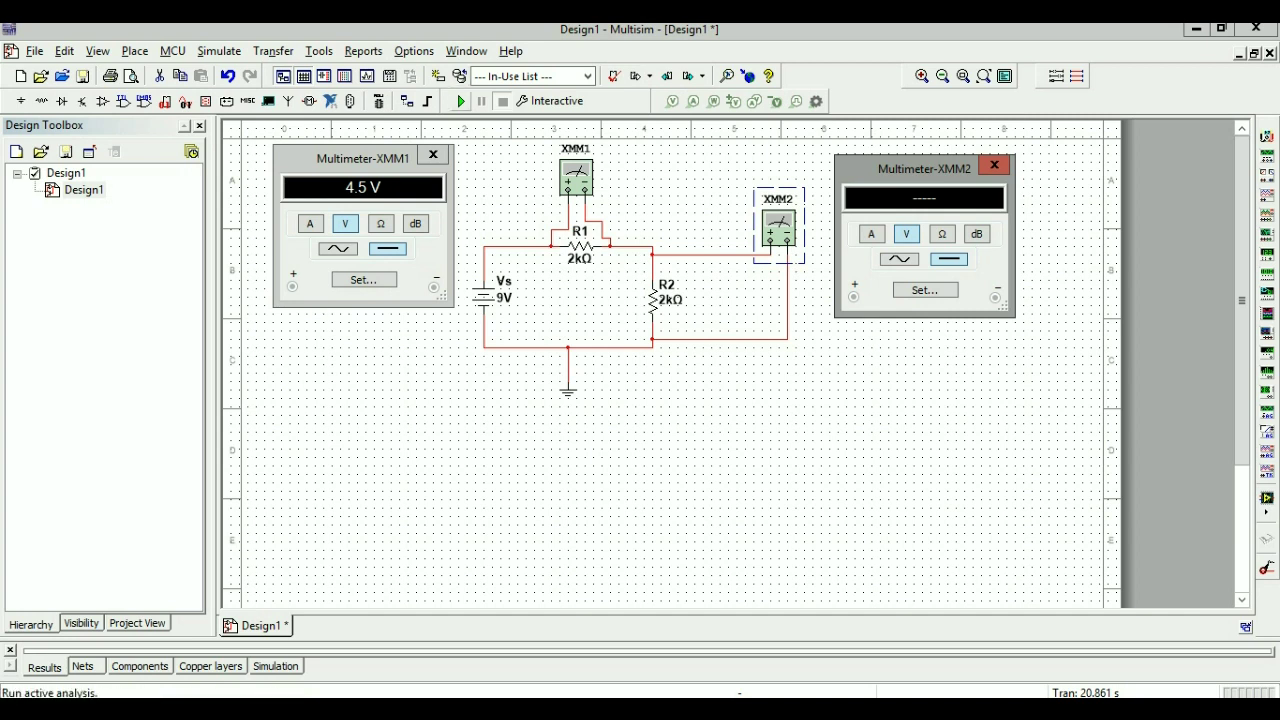
left_click(461, 101)
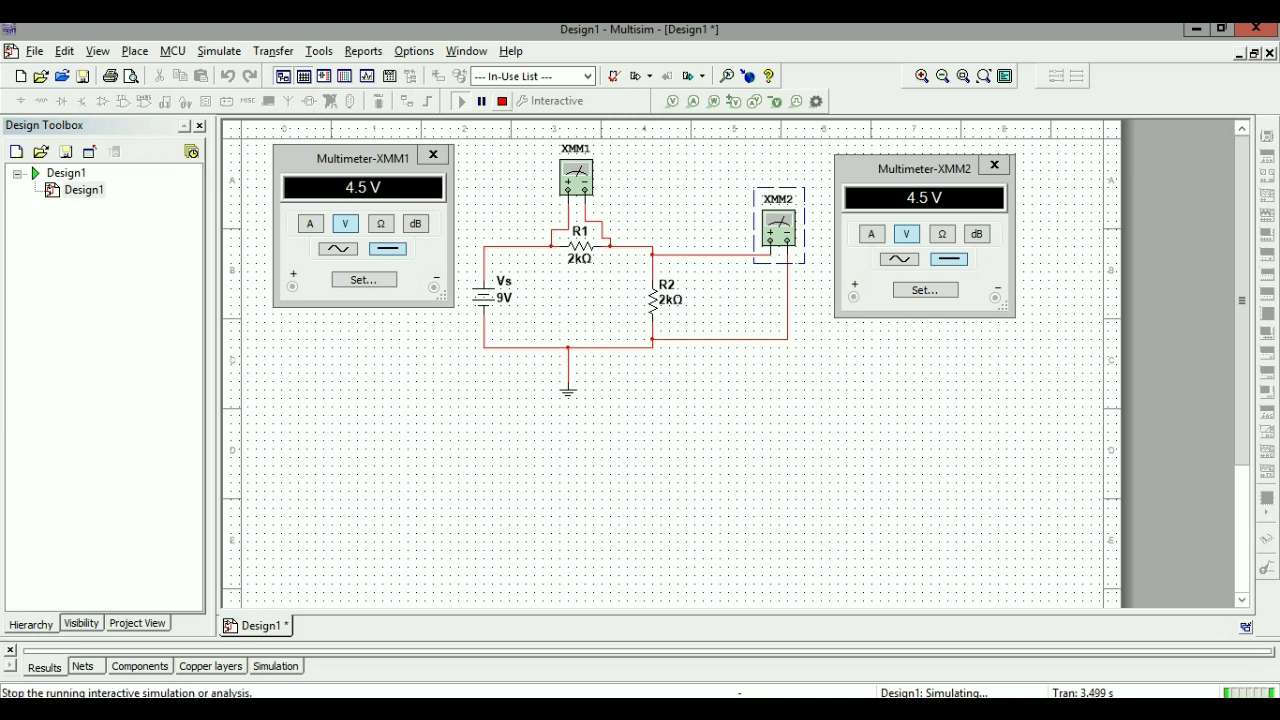
left_click(502, 101)
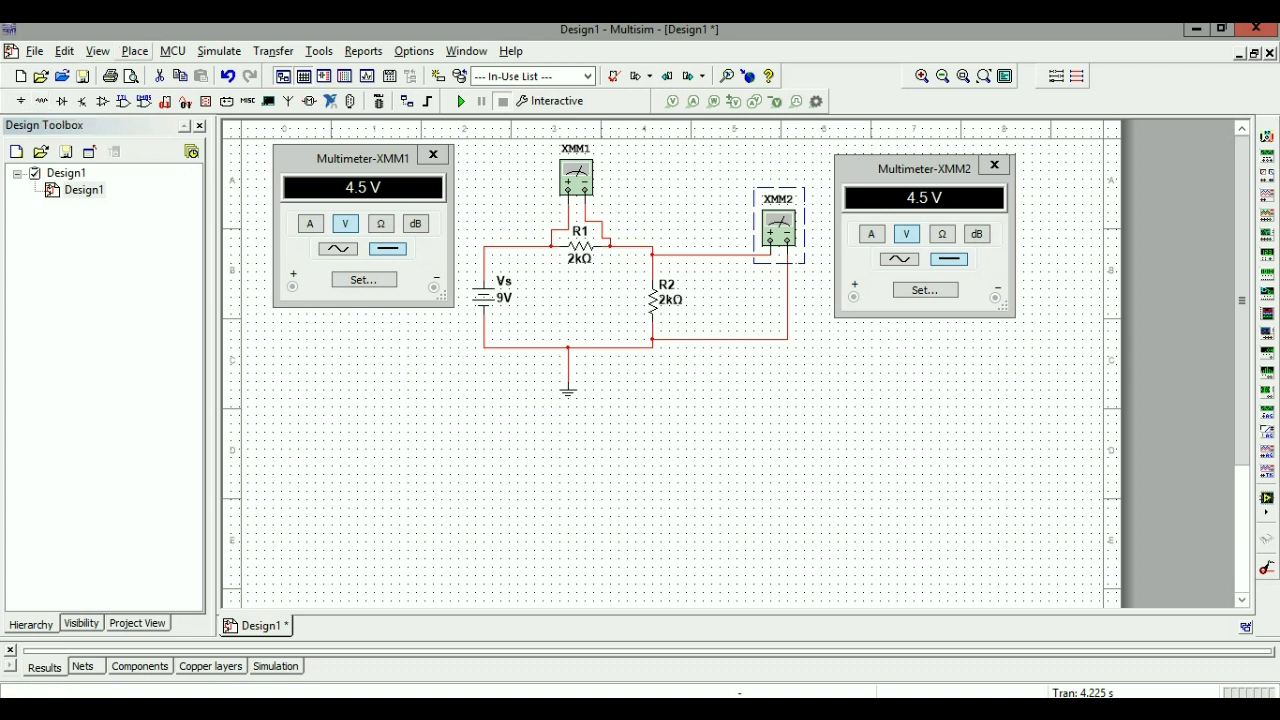
left_click(135, 51)
left_click(135, 51)
left_click(135, 51)
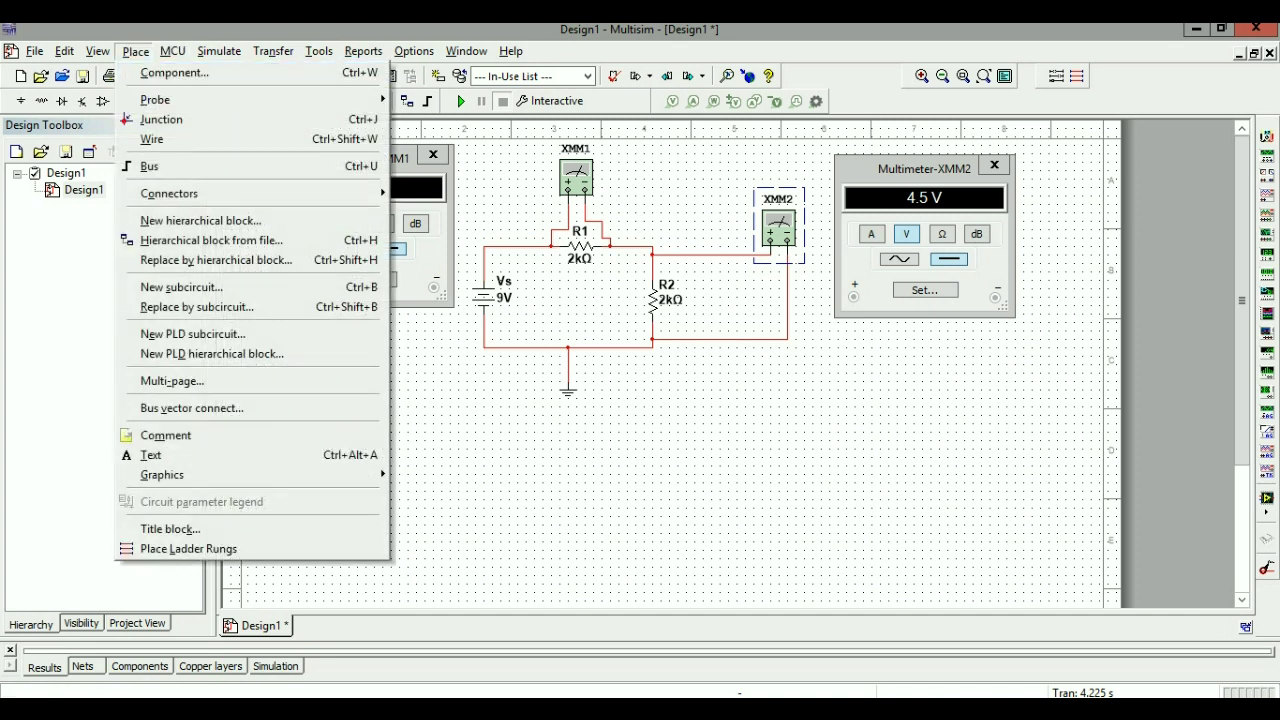
mouse_move(363, 51)
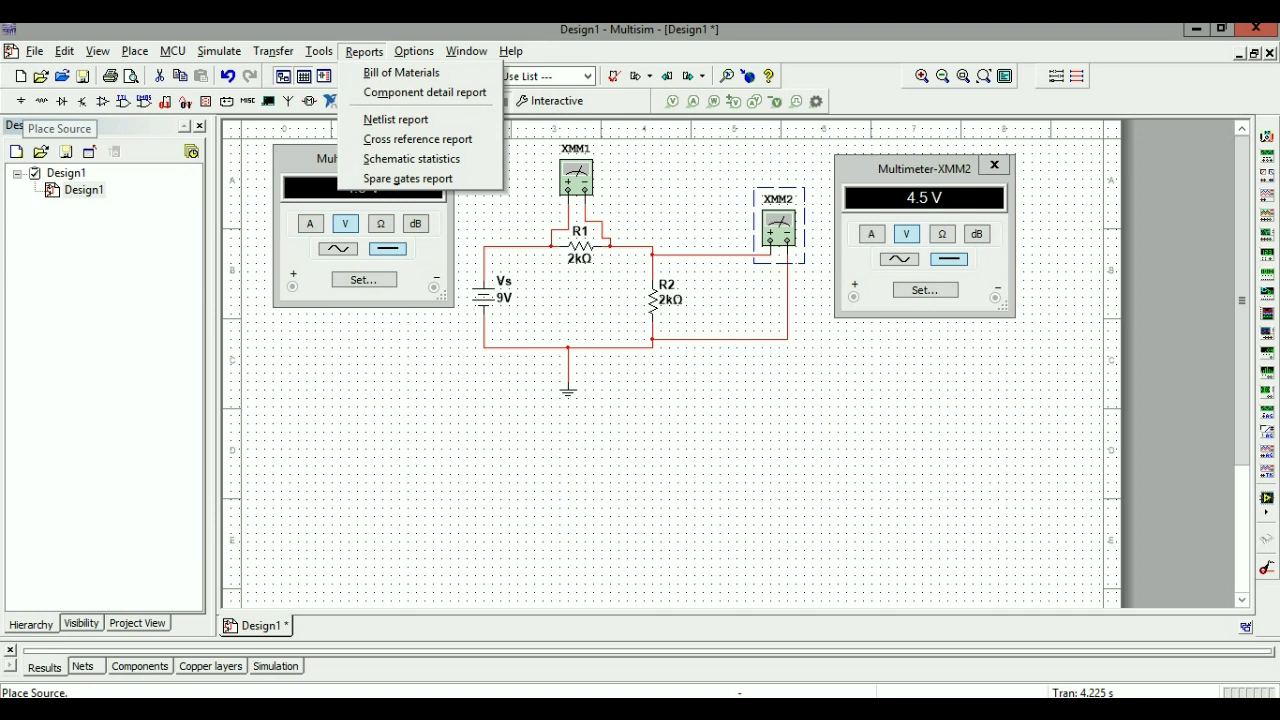
key("Escape")
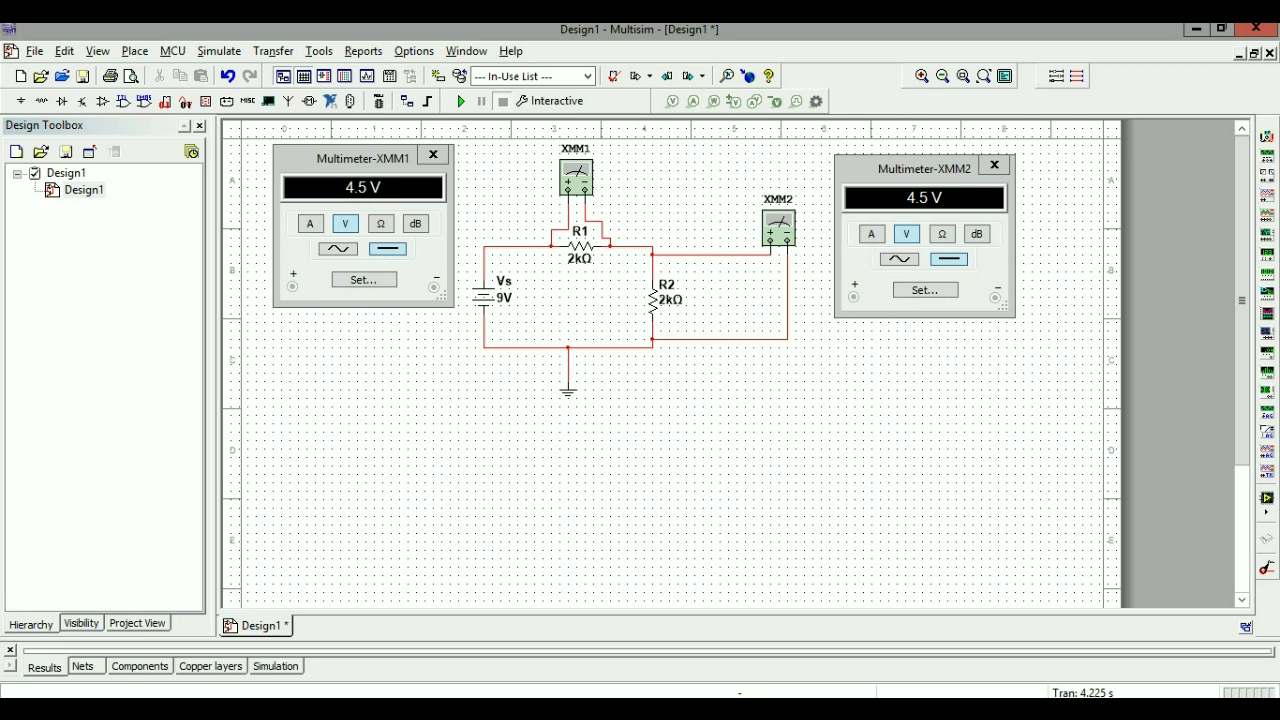
- Save the design as lab1_multisim in Multisim 14 format on the Desktop, replacing the existing file of that name
left_click(35, 50)
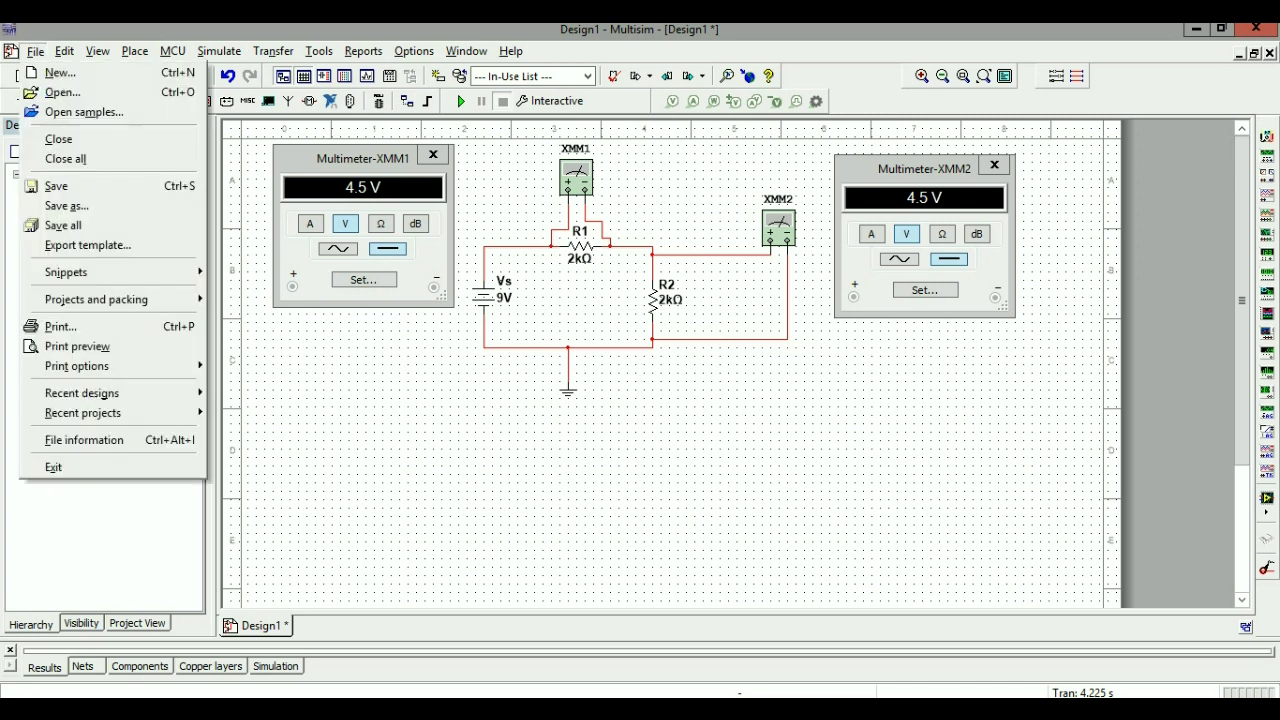
left_click(66, 205)
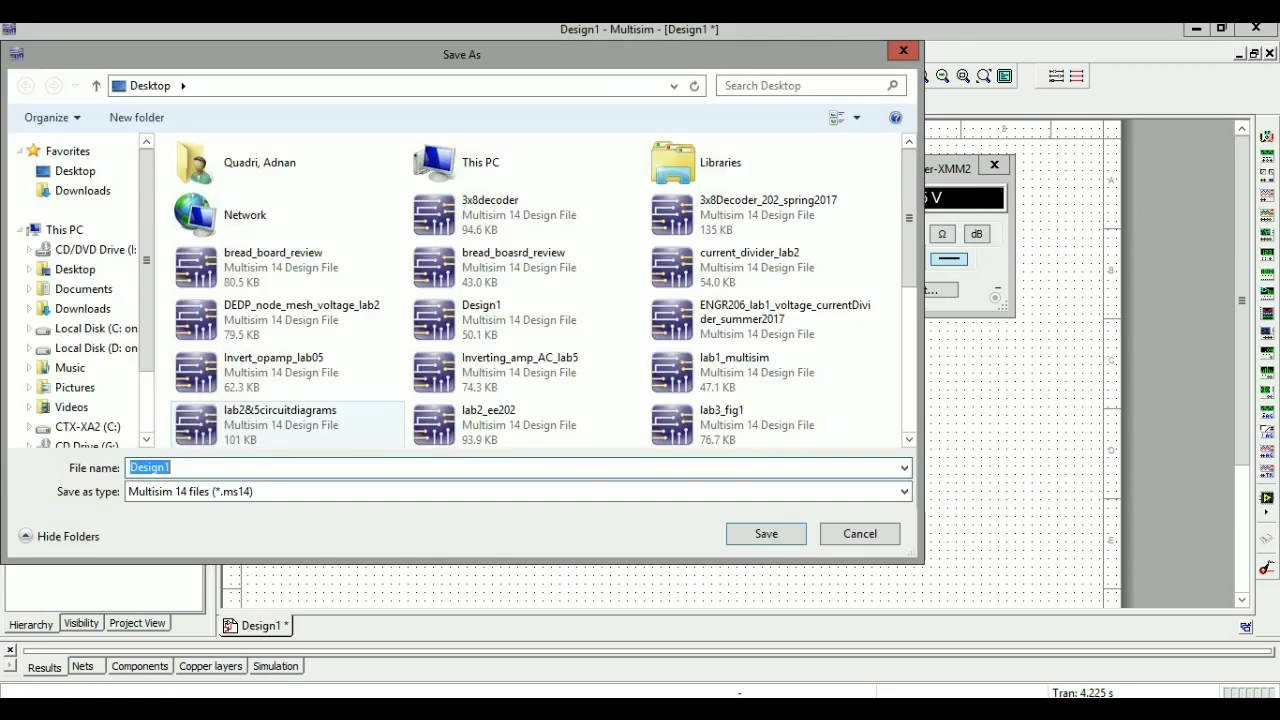
key("Tab")
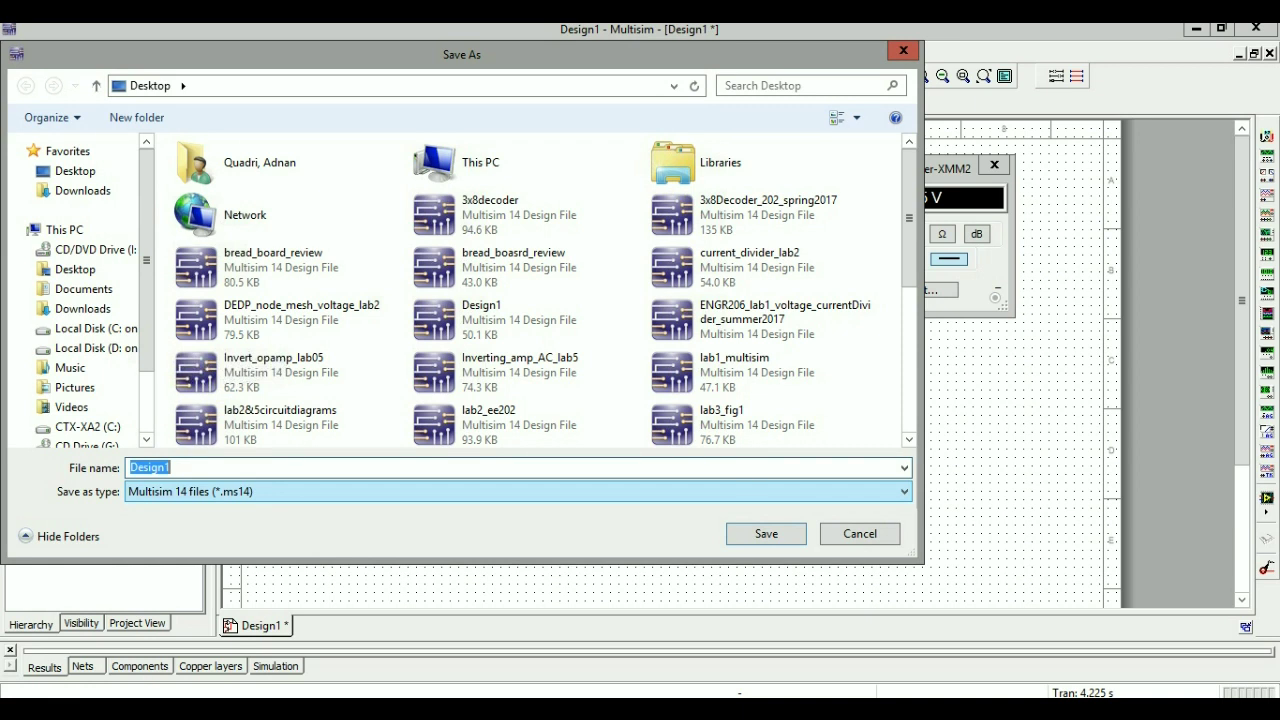
key("shift+Tab")
key("BackSpace")
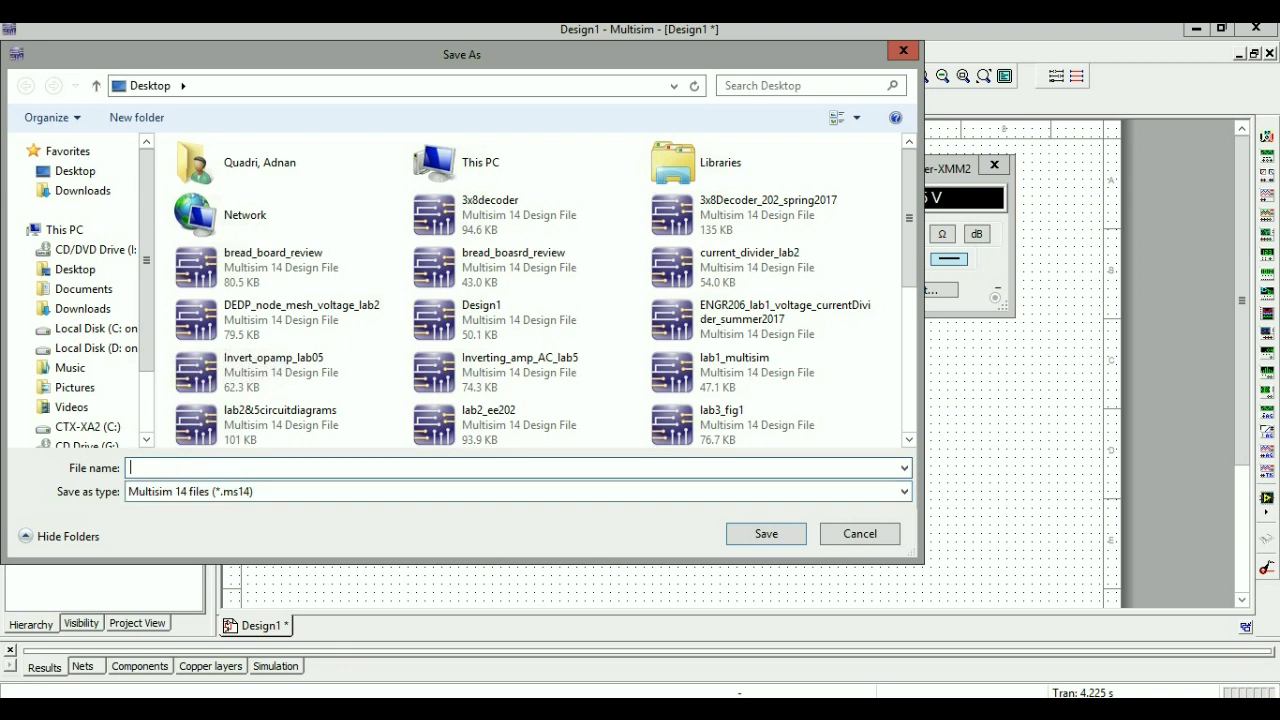
type("lab1_")
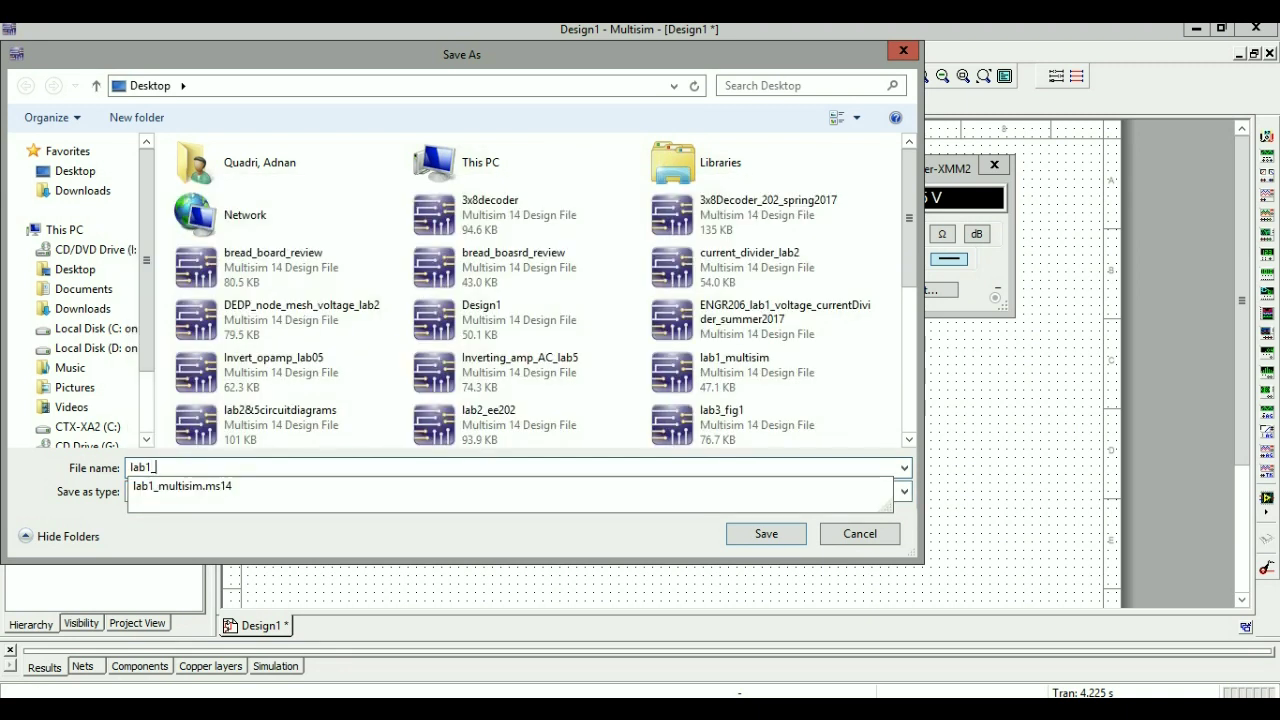
type("multisim")
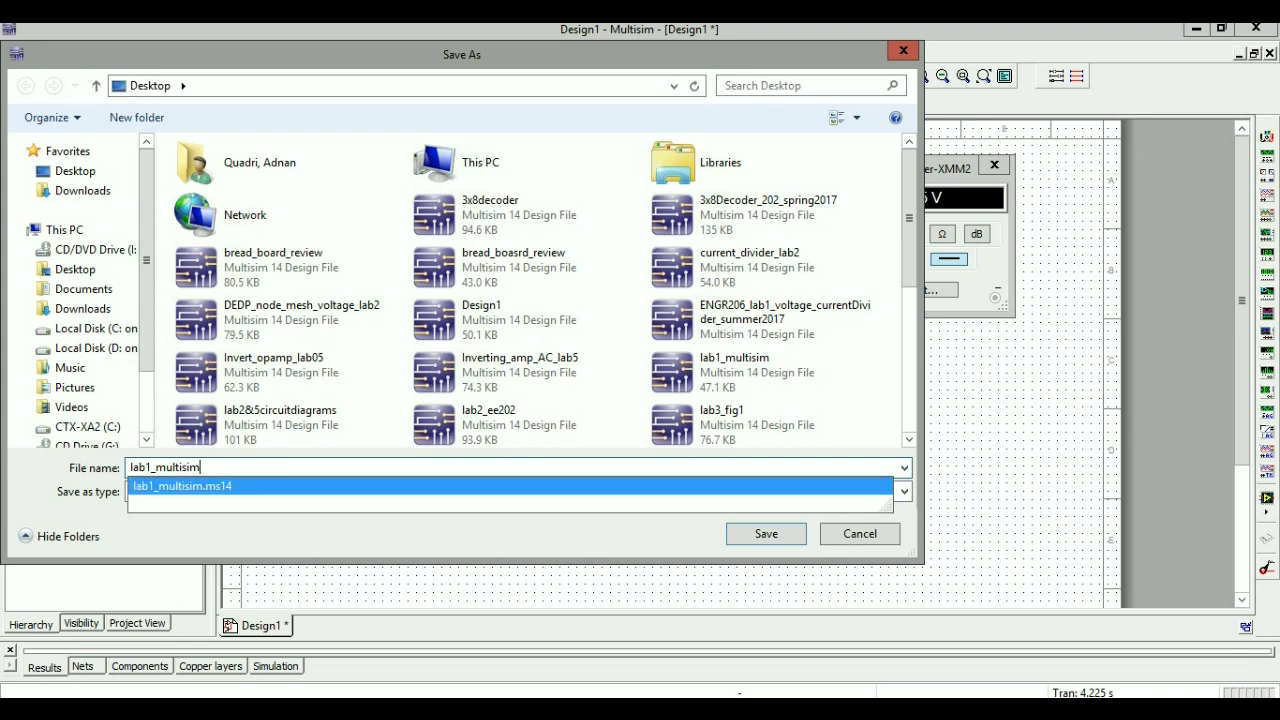
key("Return")
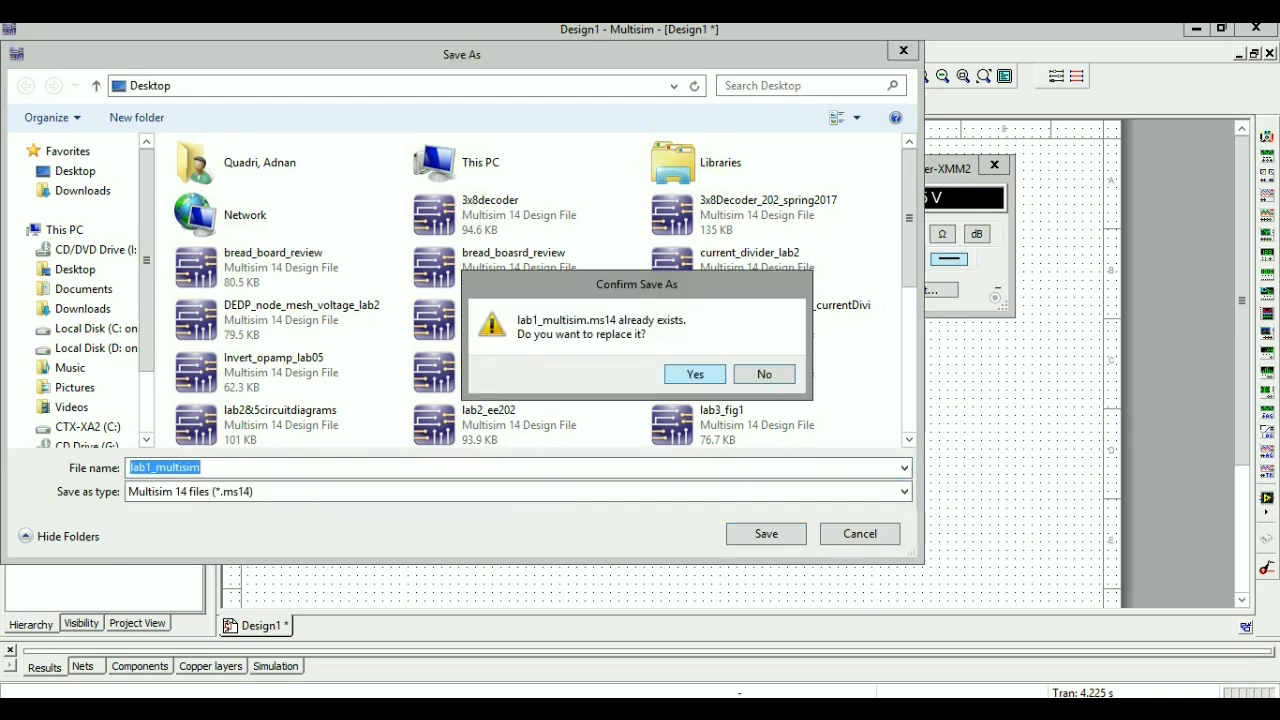
left_click(694, 374)
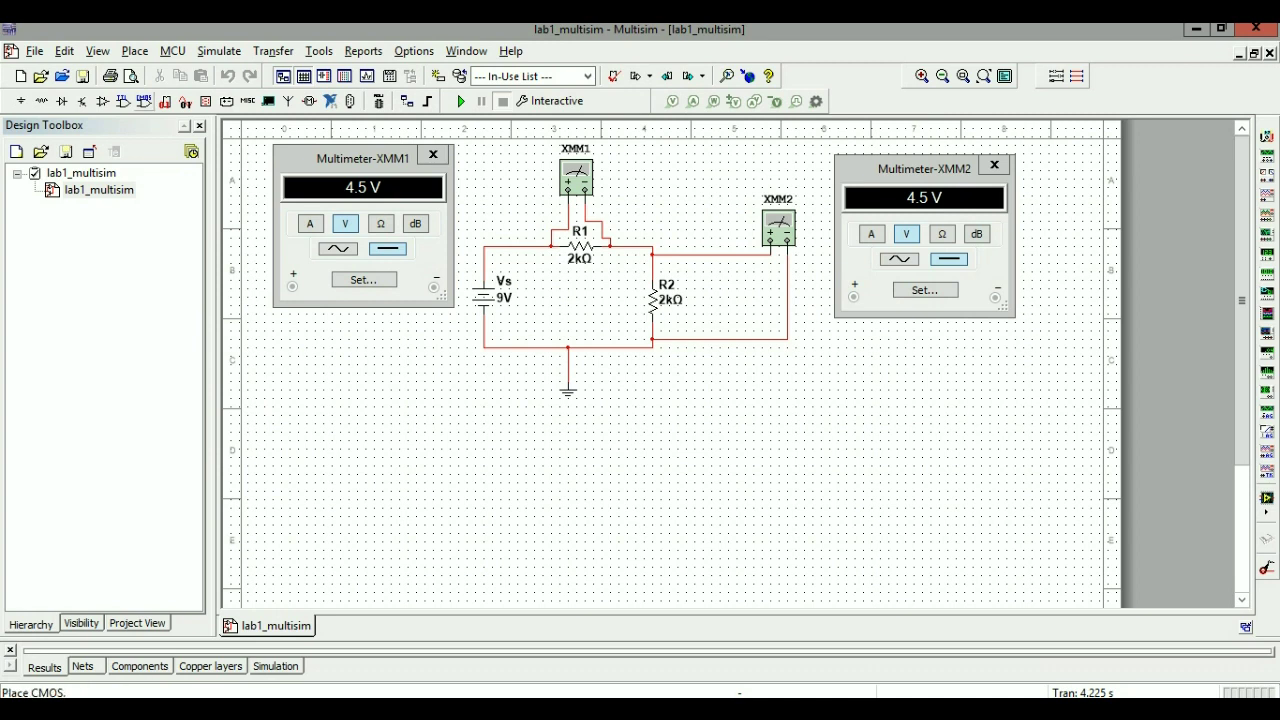
- Print the whole design with the Adobe PDF printer to lab1_multisim in the Documents folder, and close the PDF after viewing it
left_click(35, 50)
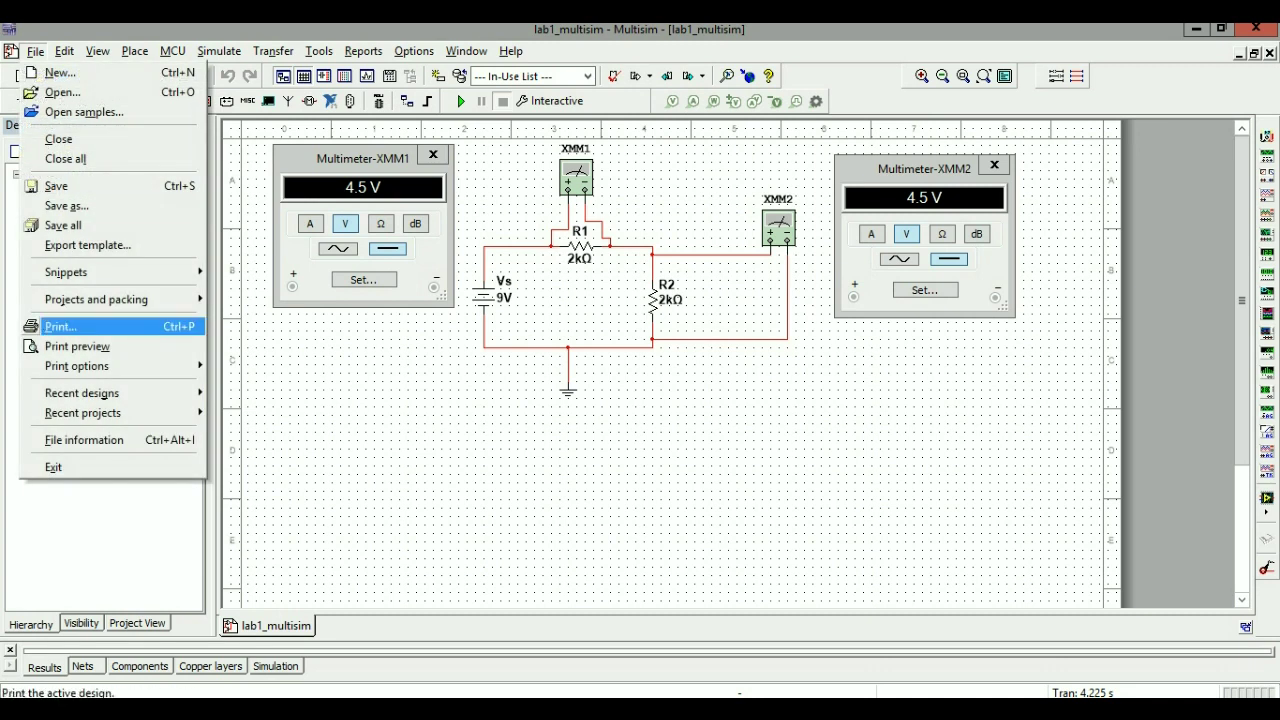
left_click(60, 326)
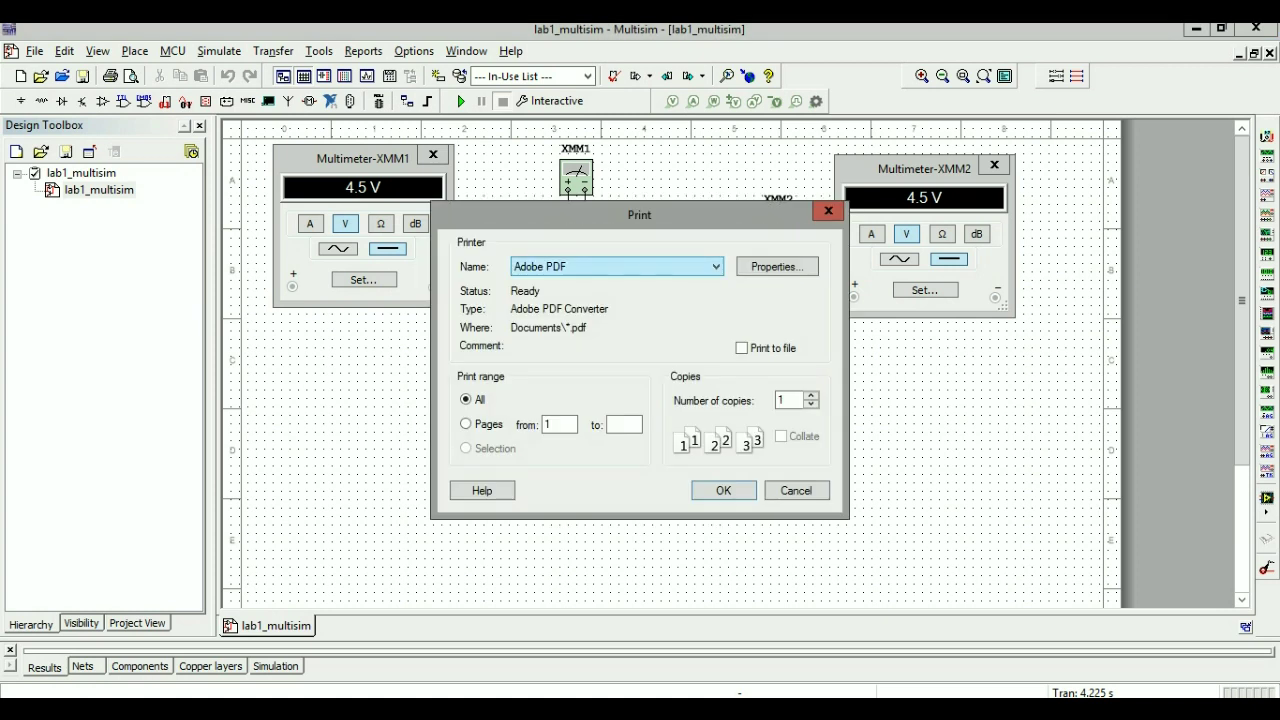
left_click(714, 266)
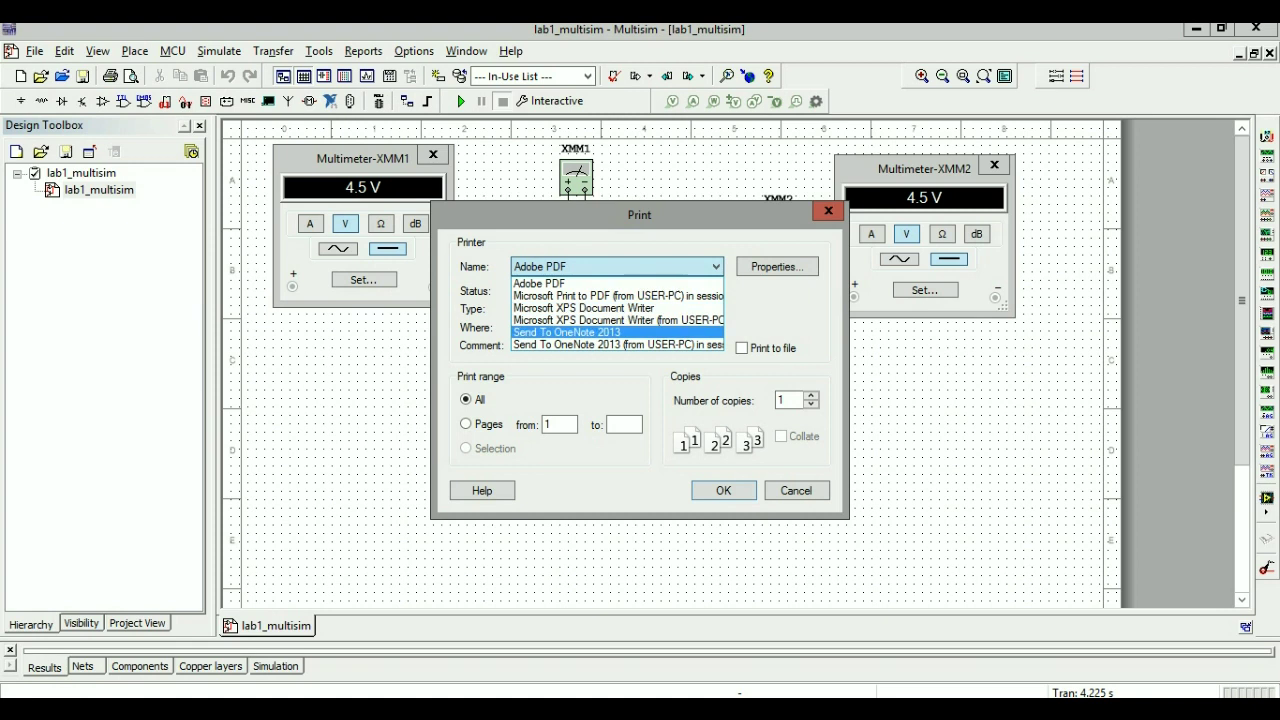
left_click(539, 283)
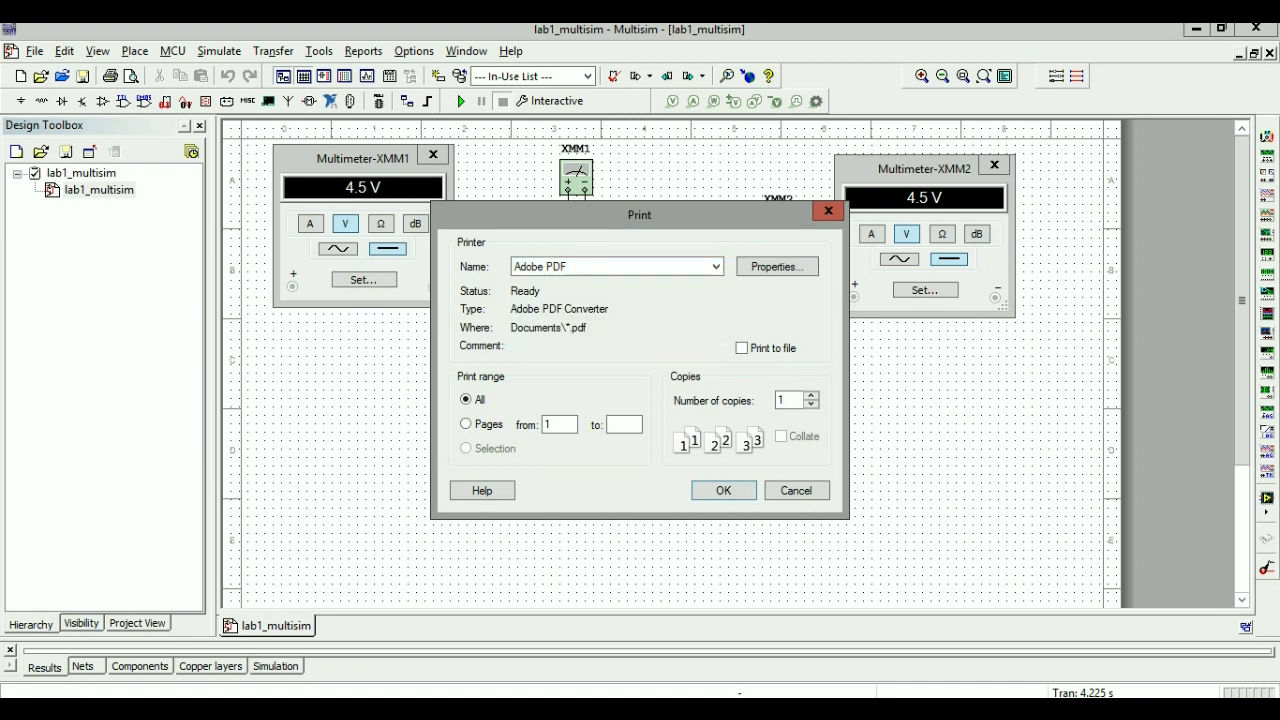
key("Return")
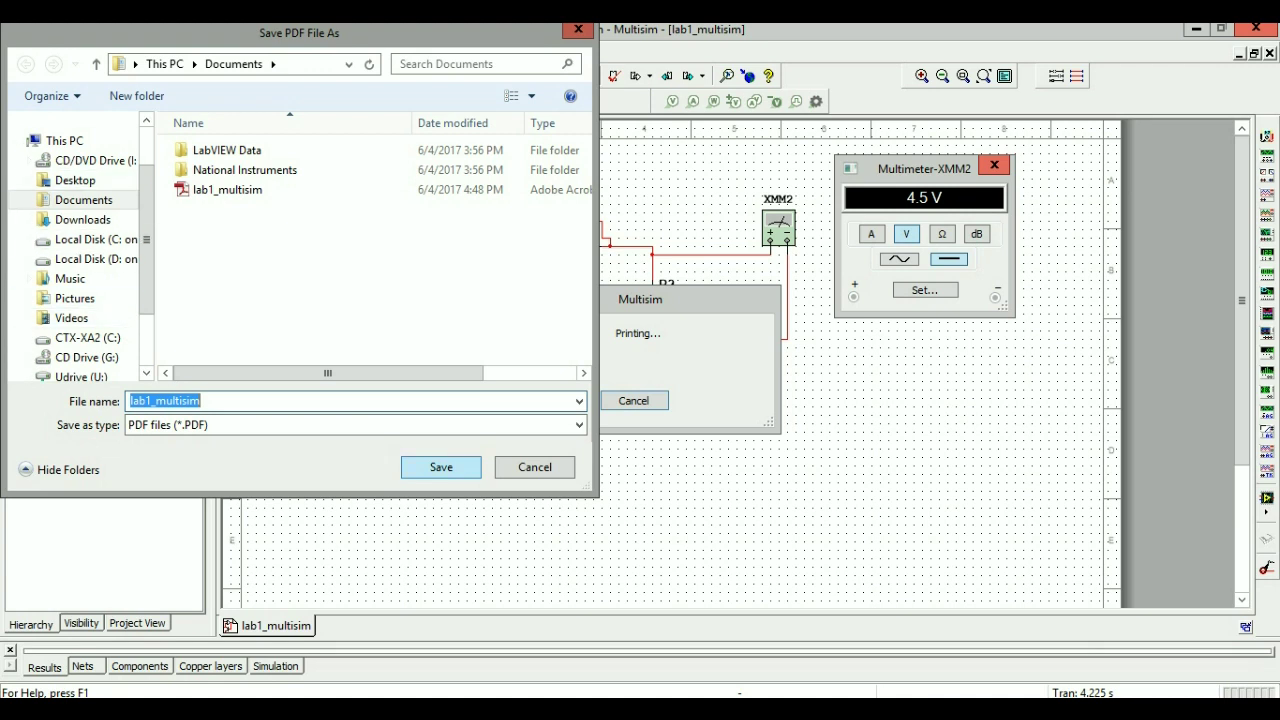
key("Return")
left_click(686, 369)
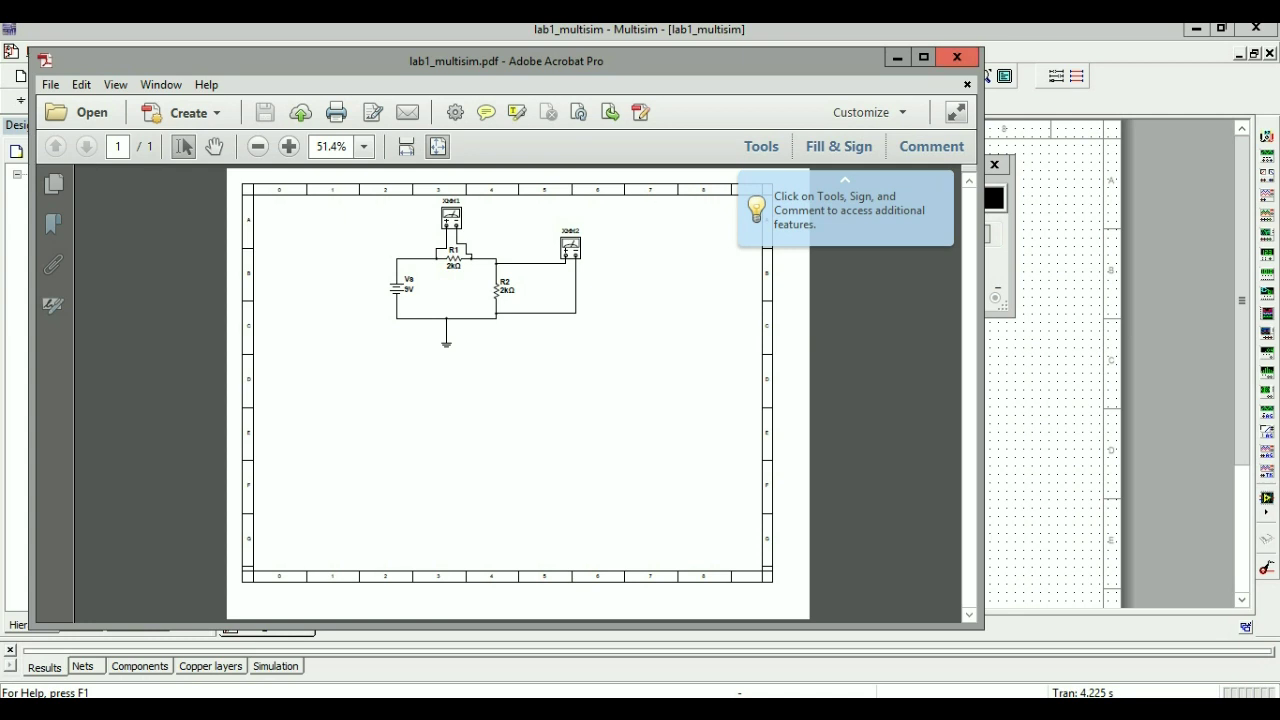
left_click(957, 57)
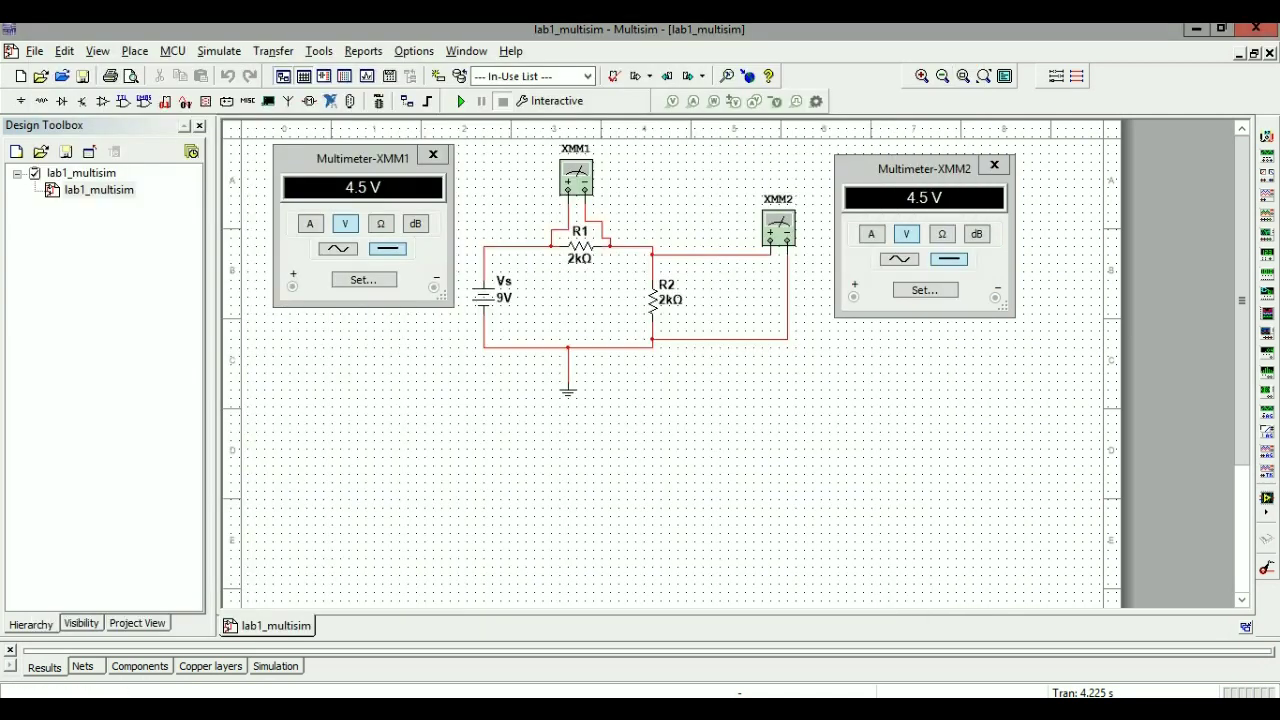